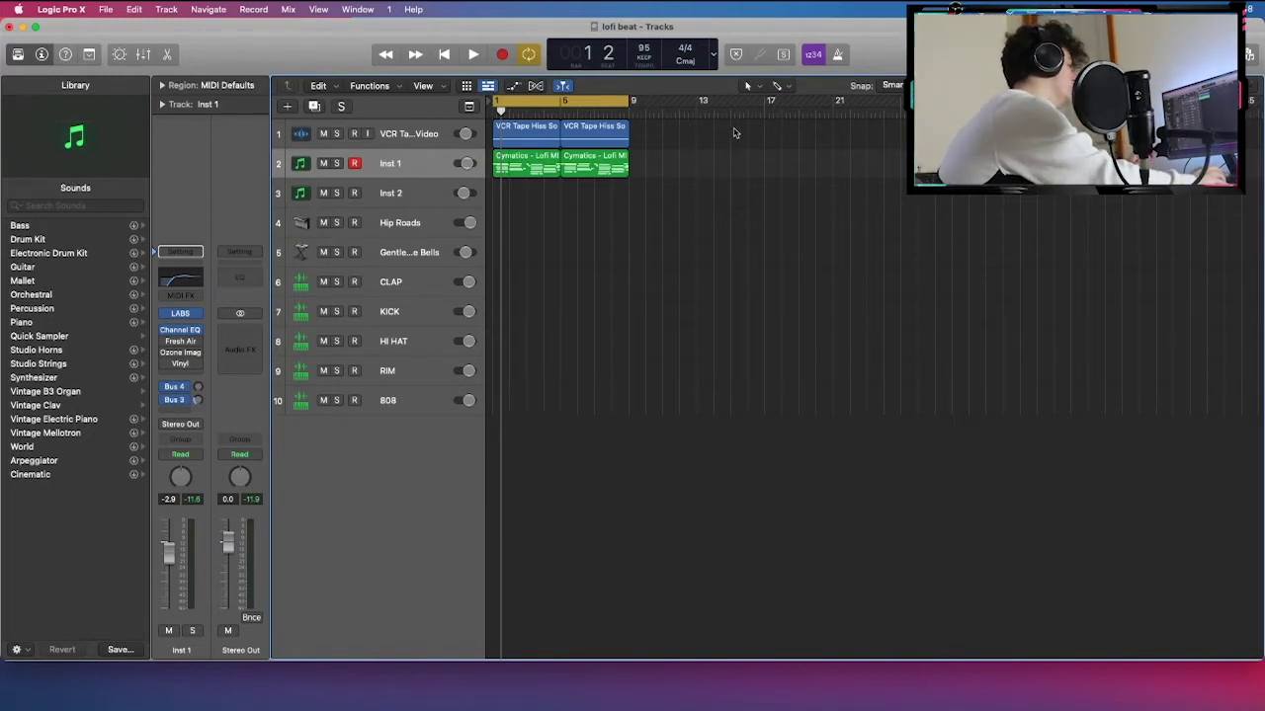
Step: Play back the first four bars of the tape hiss and Inst 1 melody loop, then stop
{"action": "left_click", "coordinate": [701, 135]}
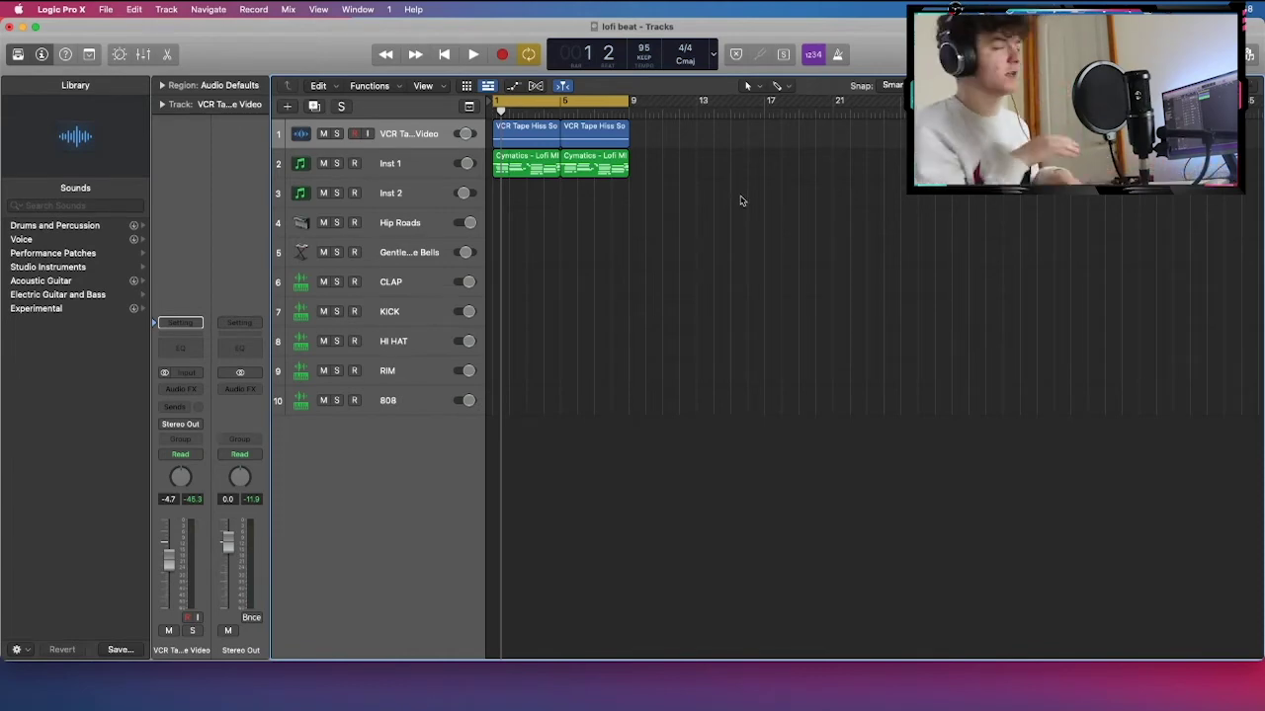
{"action": "key", "text": "space"}
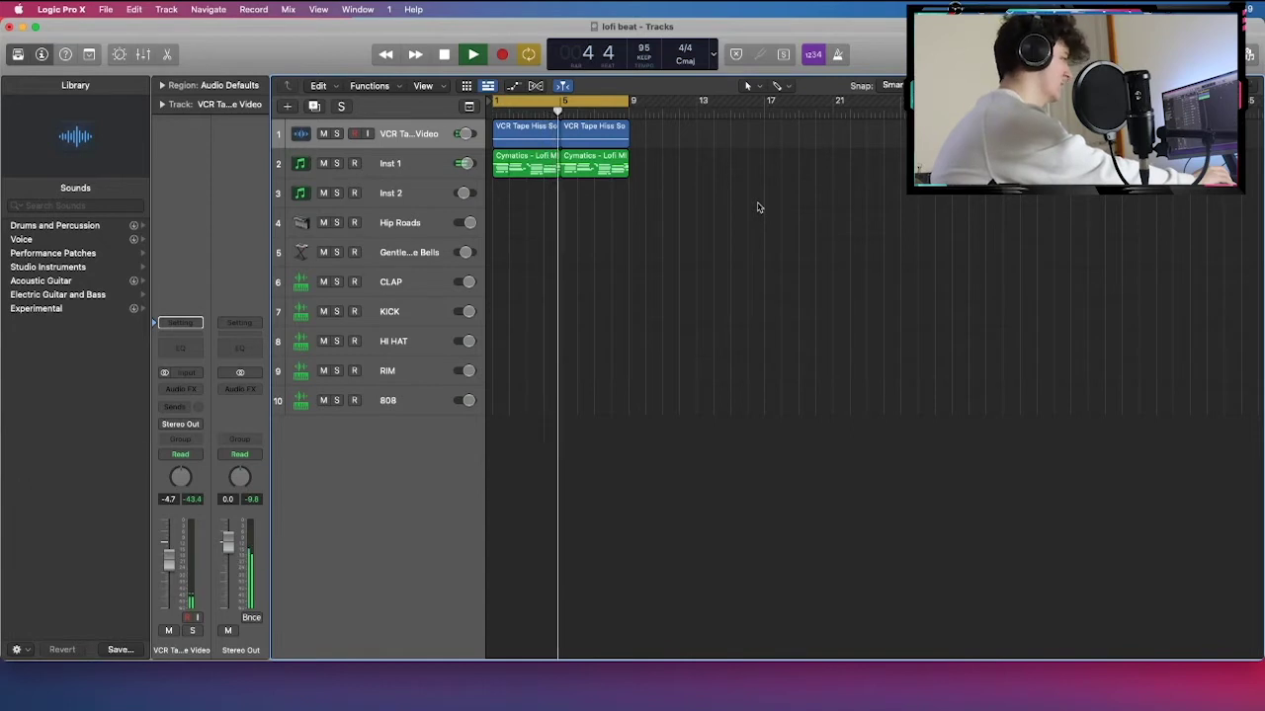
{"action": "key", "text": "space"}
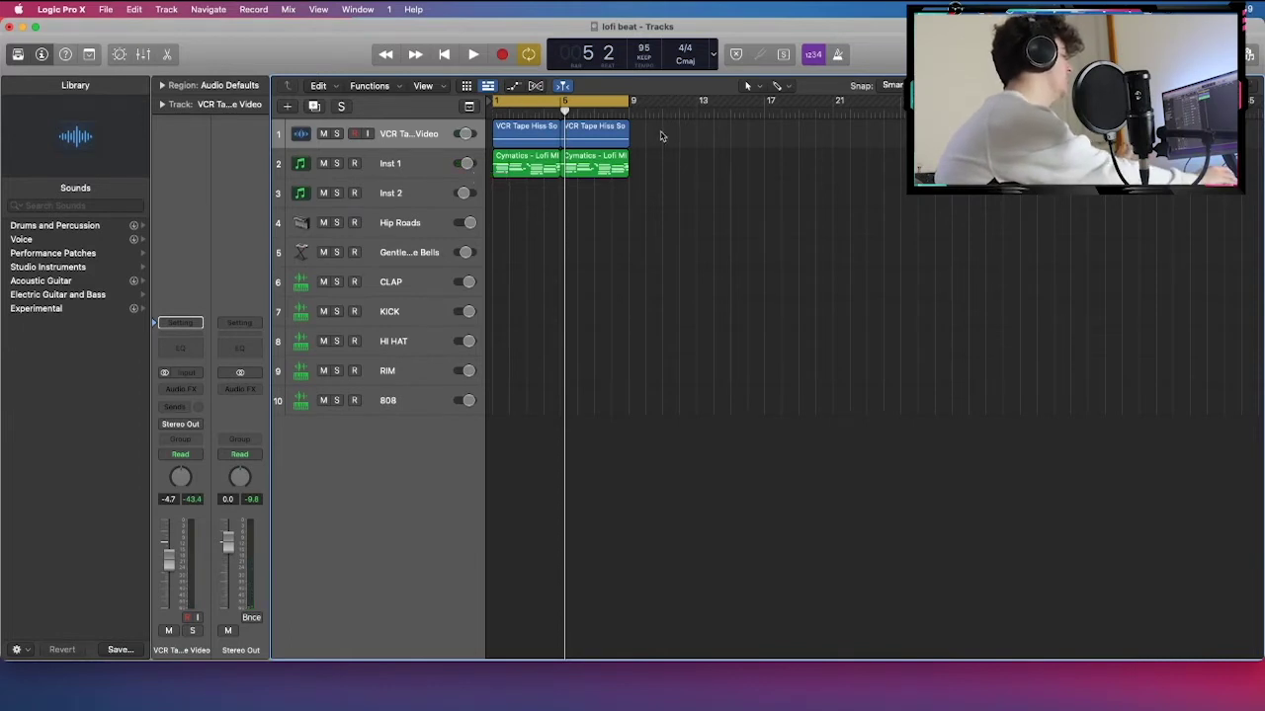
Step: Open the Channel EQ on the Inst 1 track to examine its curve
{"action": "left_click_drag", "start_coordinate": [662, 137], "coordinate": [472, 144]}
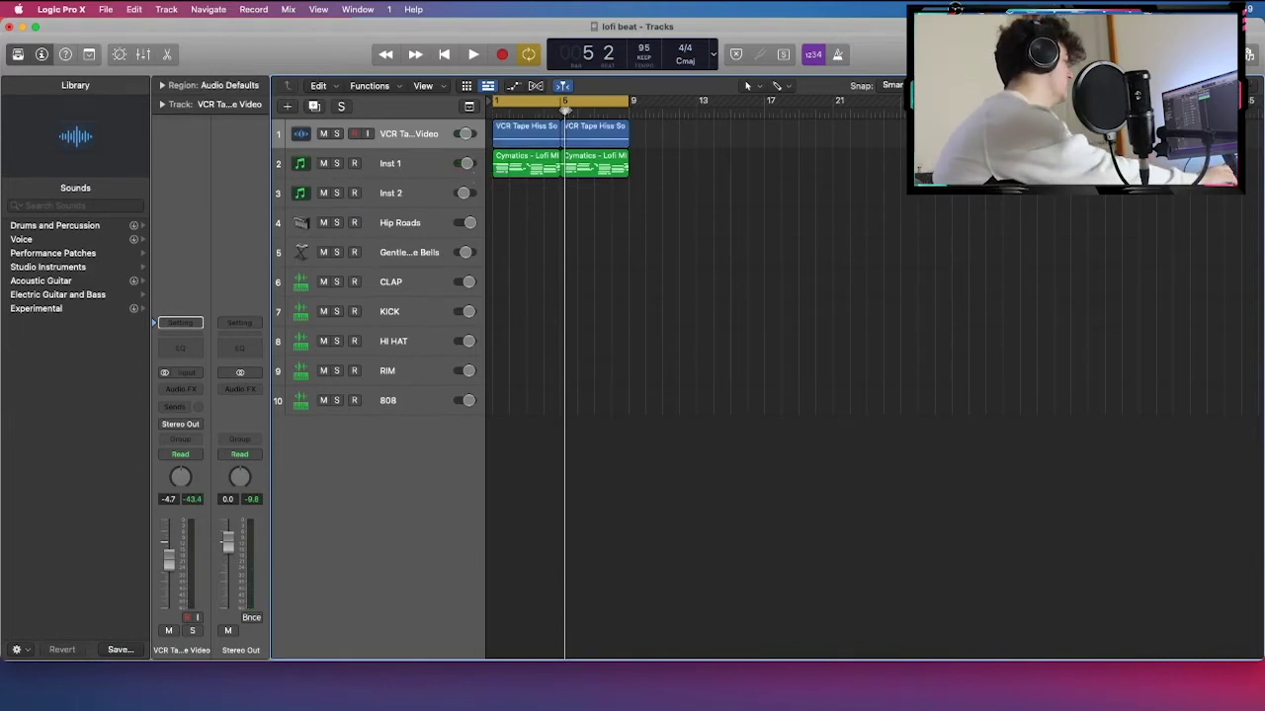
{"action": "left_click", "coordinate": [432, 163]}
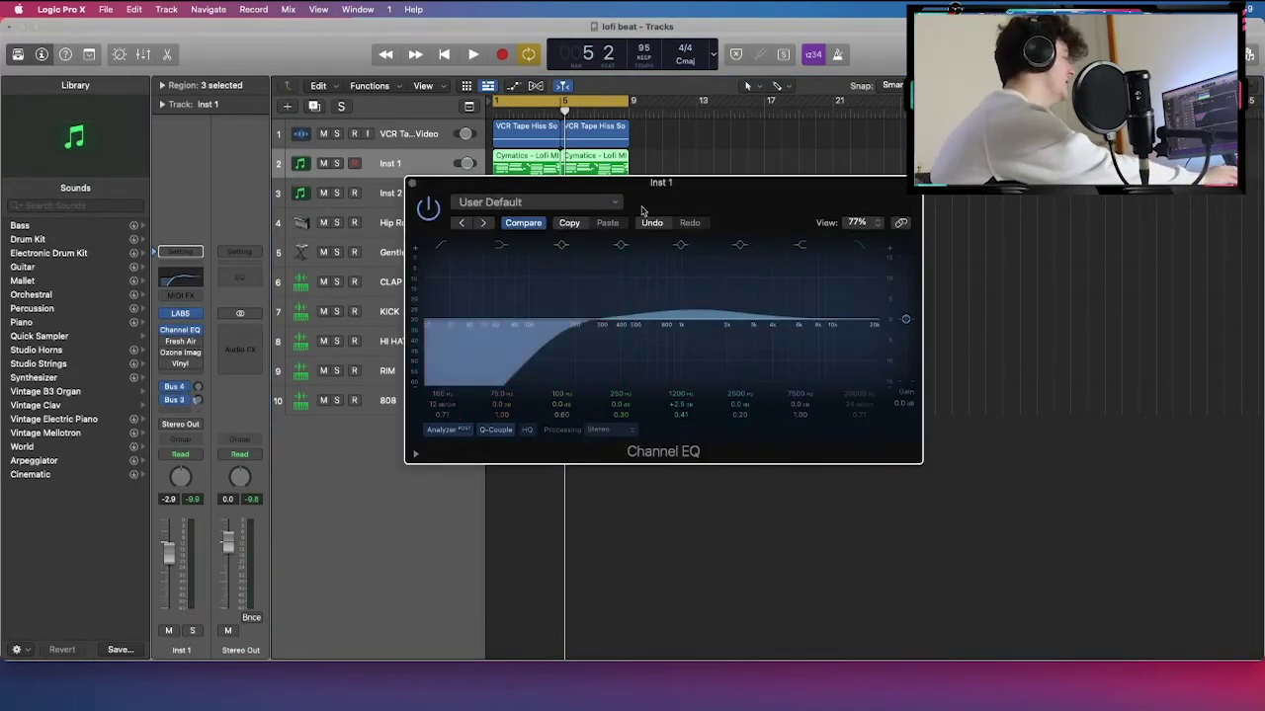
{"action": "left_click_drag", "start_coordinate": [657, 204], "coordinate": [620, 161]}
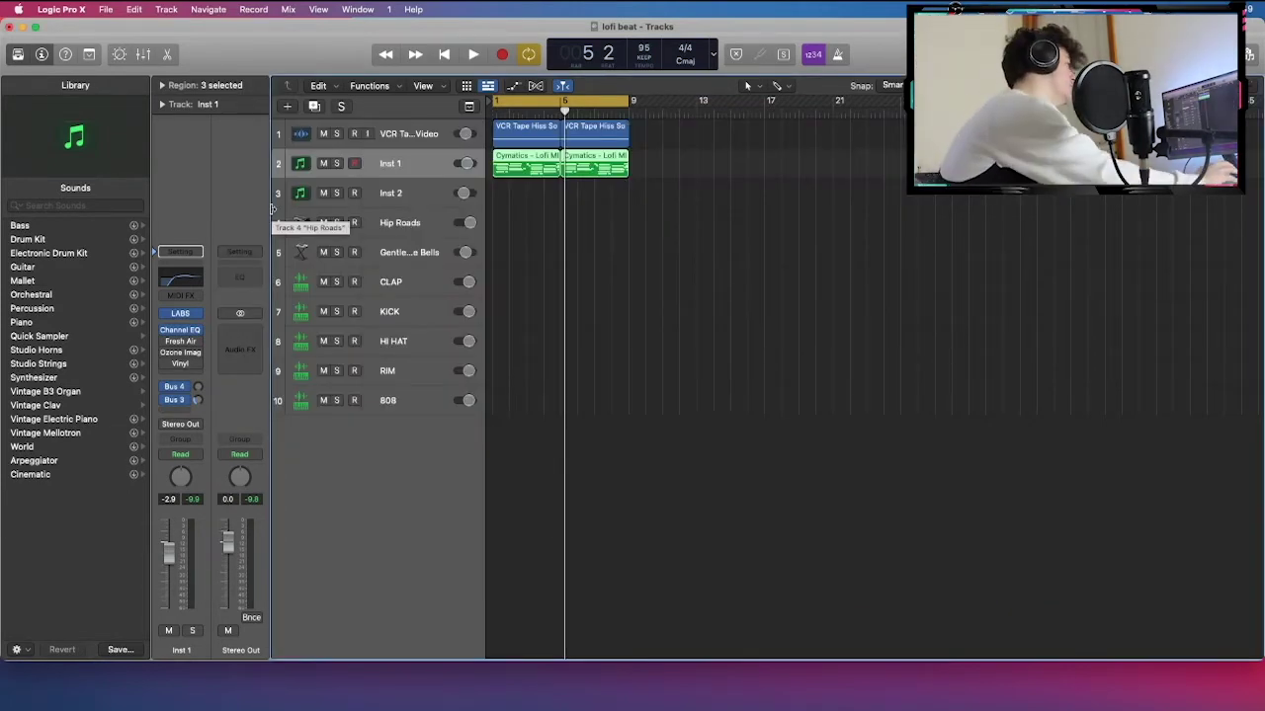
Step: Open the LABS instrument on Inst 1 and browse its preset list beyond Soft Piano
{"action": "left_click", "coordinate": [183, 314]}
{"action": "left_click_drag", "start_coordinate": [651, 116], "coordinate": [640, 94]}
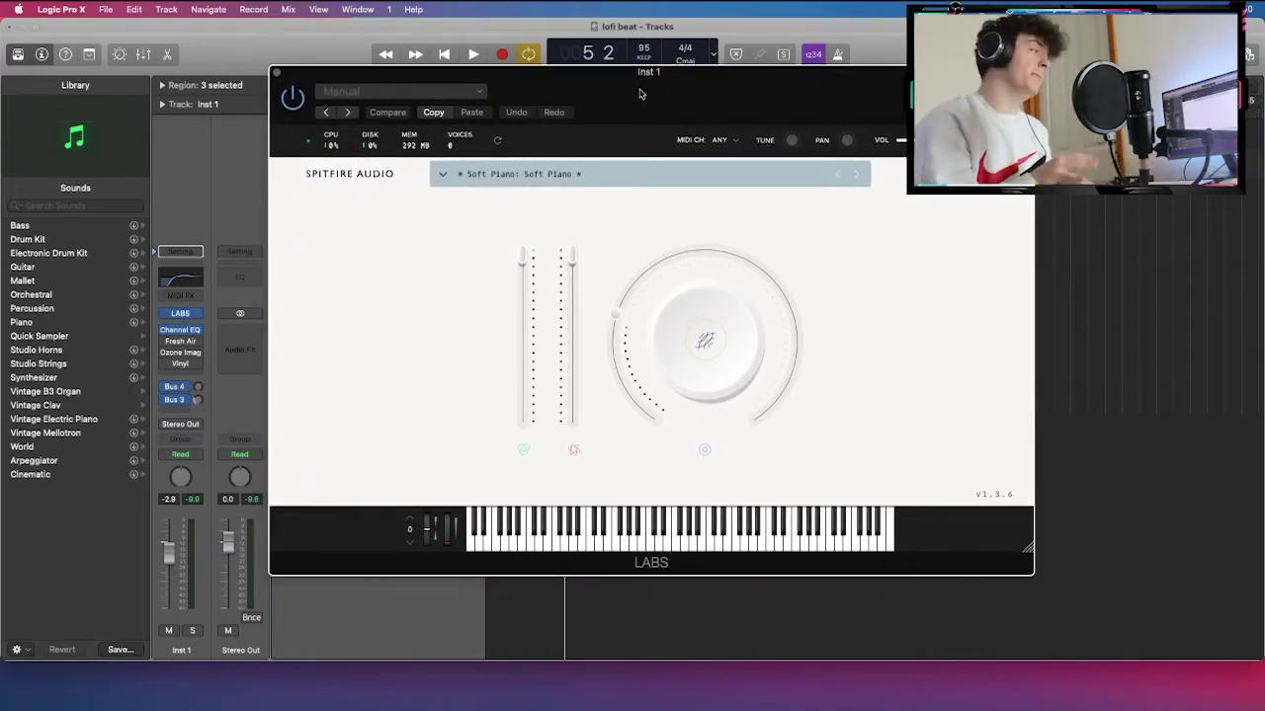
{"action": "left_click", "coordinate": [570, 178]}
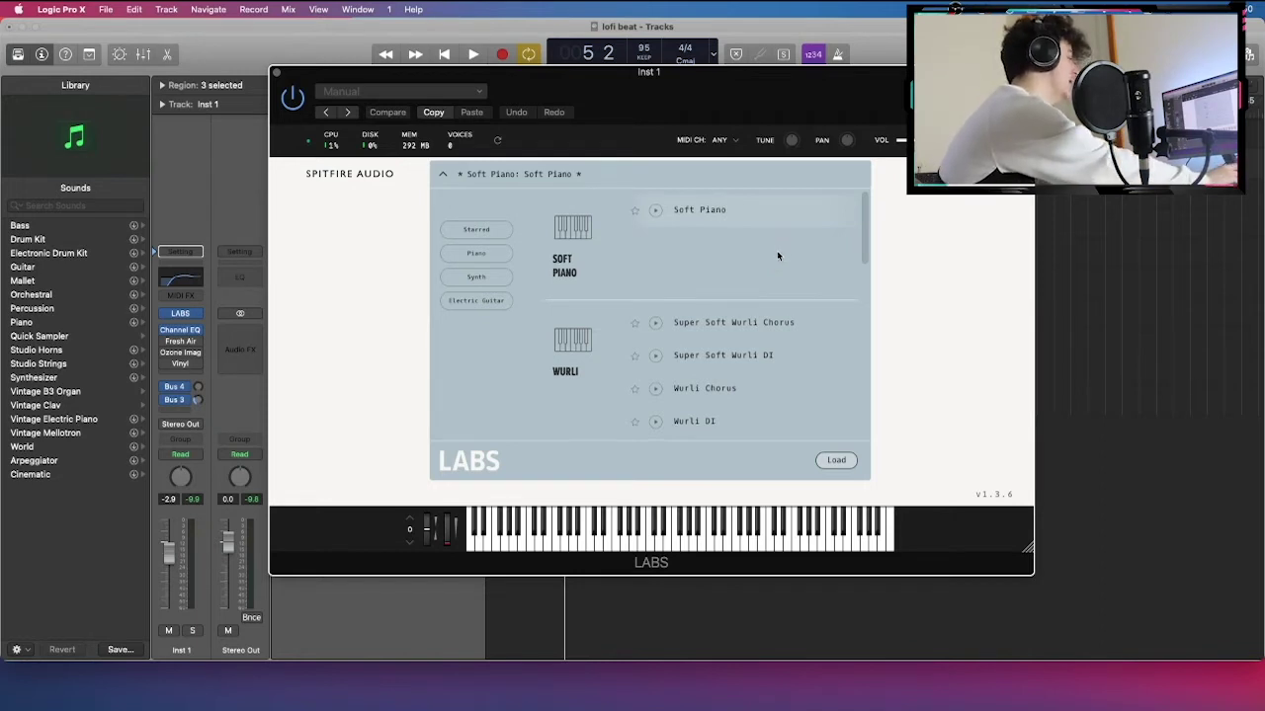
{"action": "scroll", "coordinate": [776, 250], "scroll_direction": "down", "scroll_amount": 2}
{"action": "scroll", "coordinate": [778, 255], "scroll_direction": "down", "scroll_amount": 1}
{"action": "scroll", "coordinate": [662, 282], "scroll_direction": "down", "scroll_amount": 4}
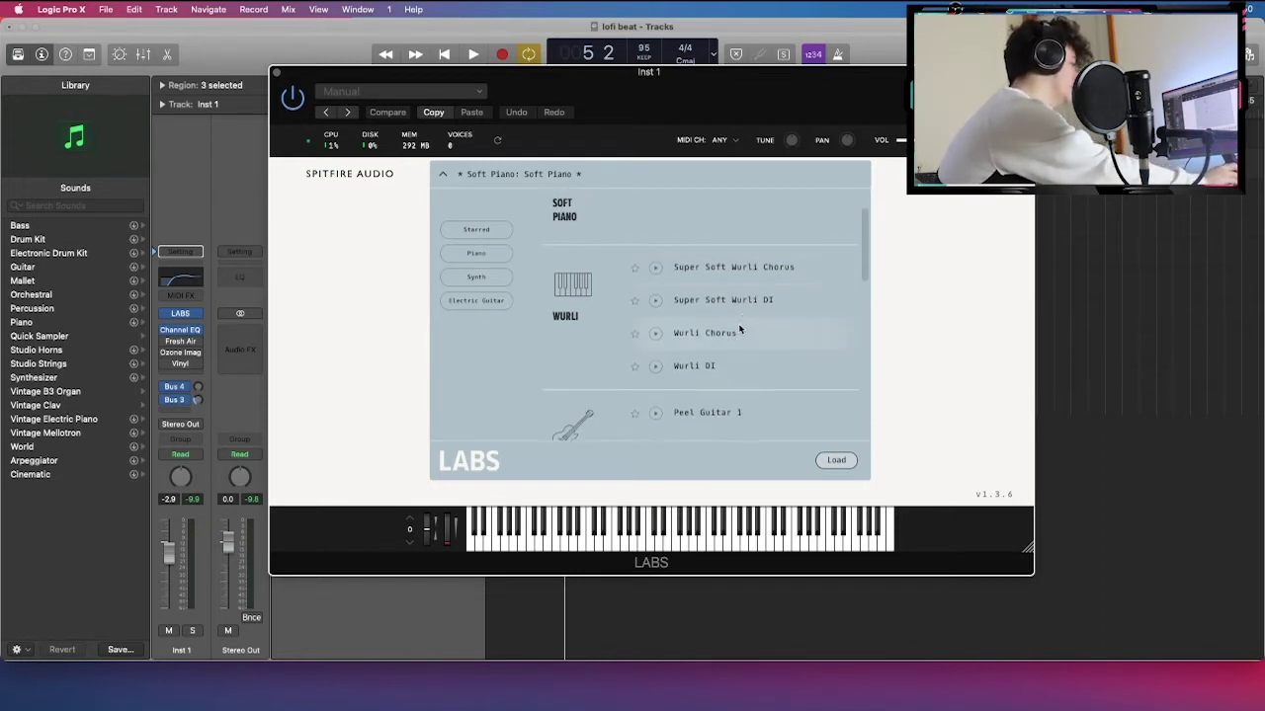
{"action": "scroll", "coordinate": [739, 324], "scroll_direction": "down", "scroll_amount": 6}
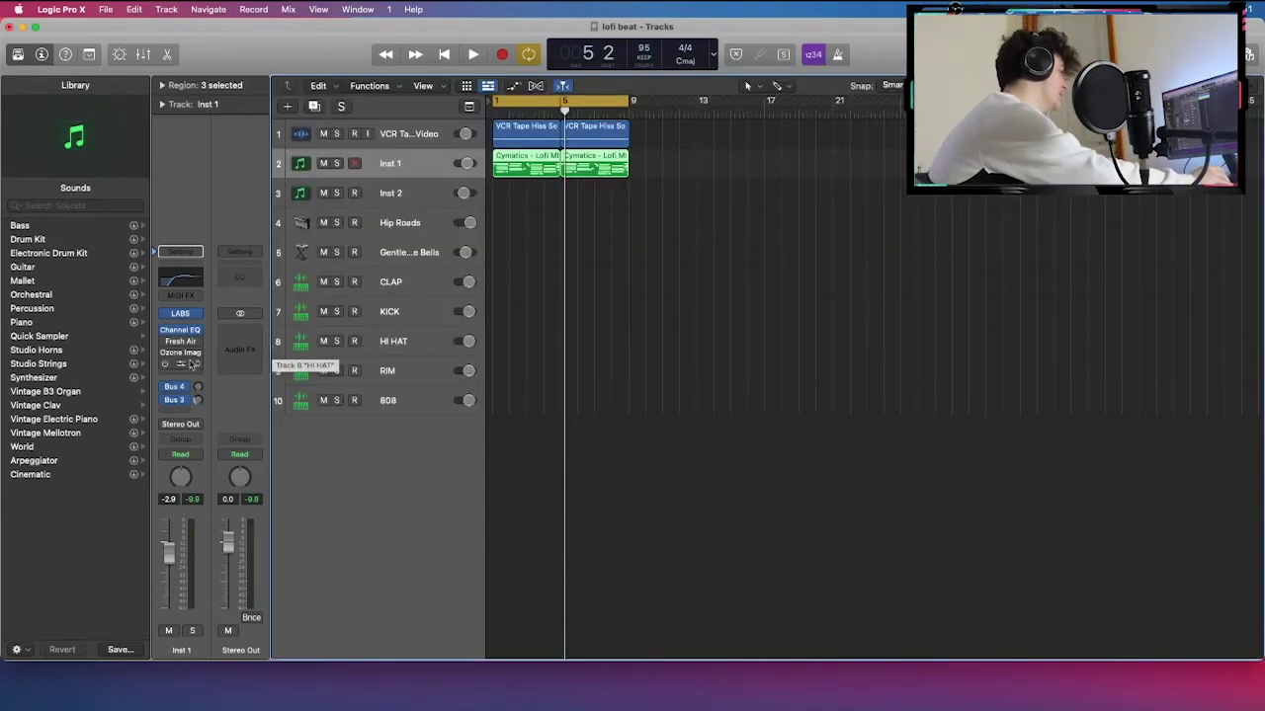
Step: Enable the Vinyl effect on Inst 1 and, while the loop plays, set Scratch to 20% and the year to 1950
{"action": "left_click", "coordinate": [183, 366]}
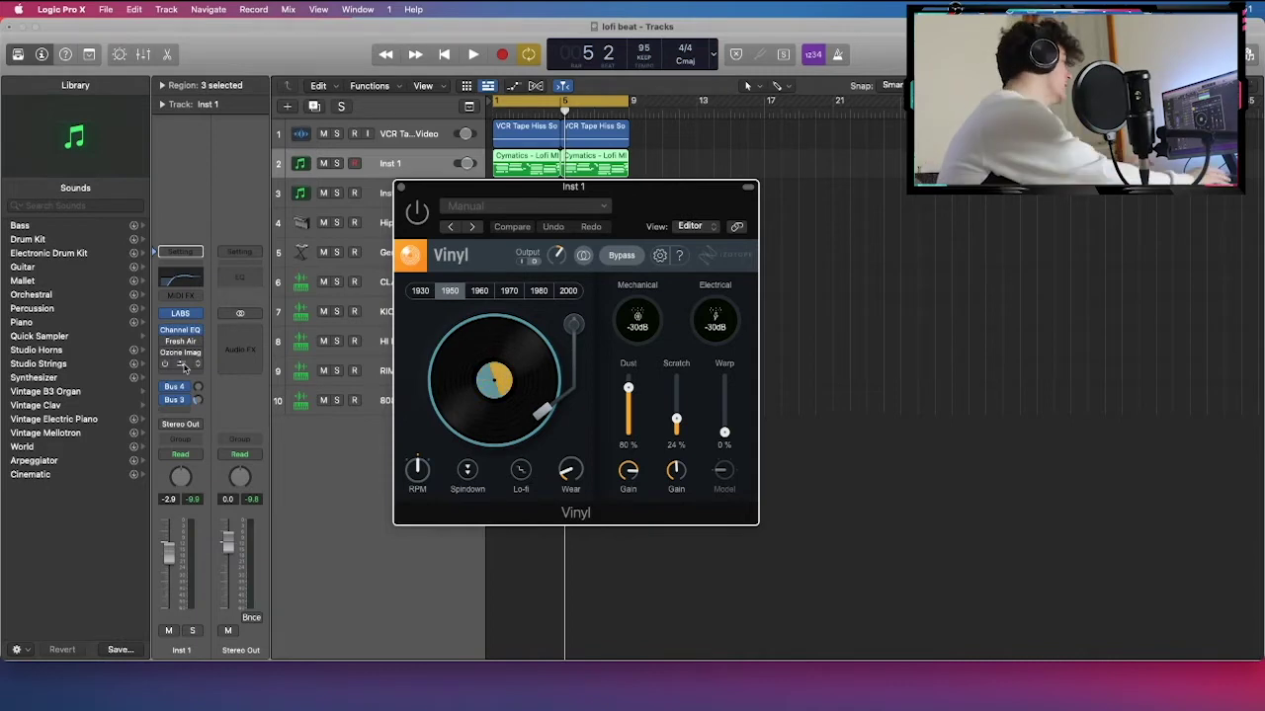
{"action": "left_click_drag", "start_coordinate": [534, 187], "coordinate": [800, 117]}
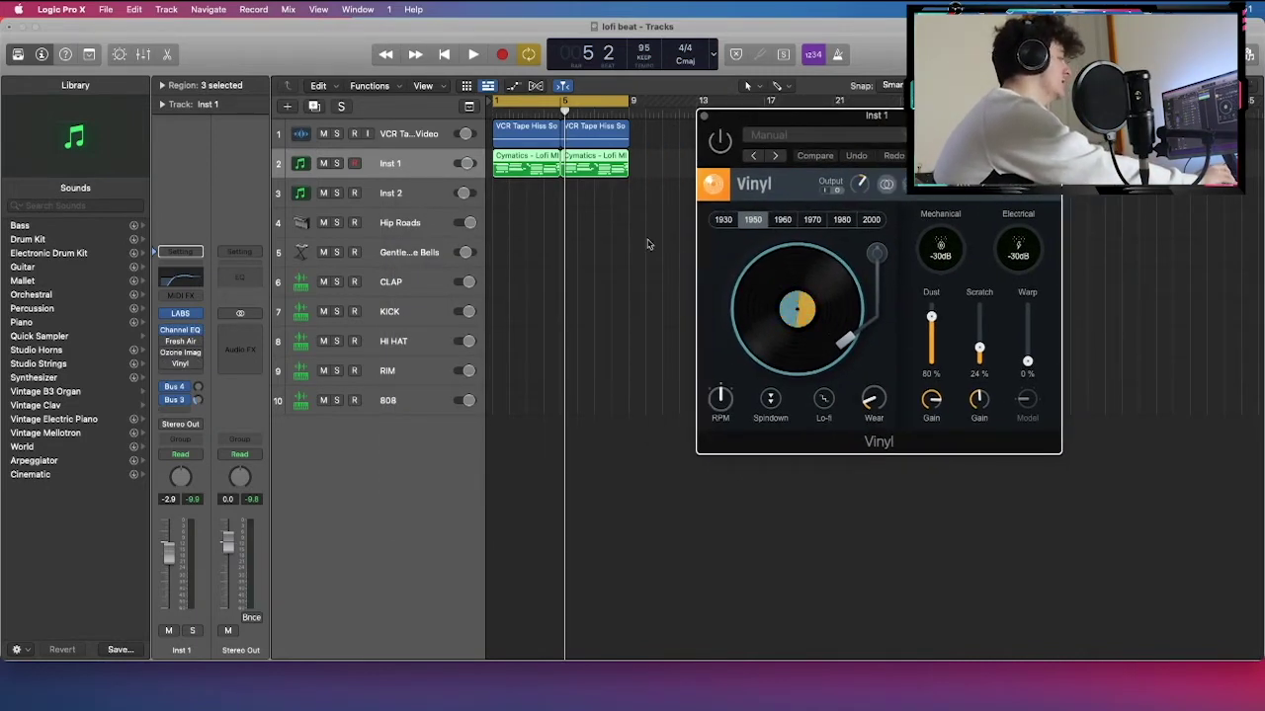
{"action": "left_click", "coordinate": [843, 220]}
{"action": "key", "text": "space"}
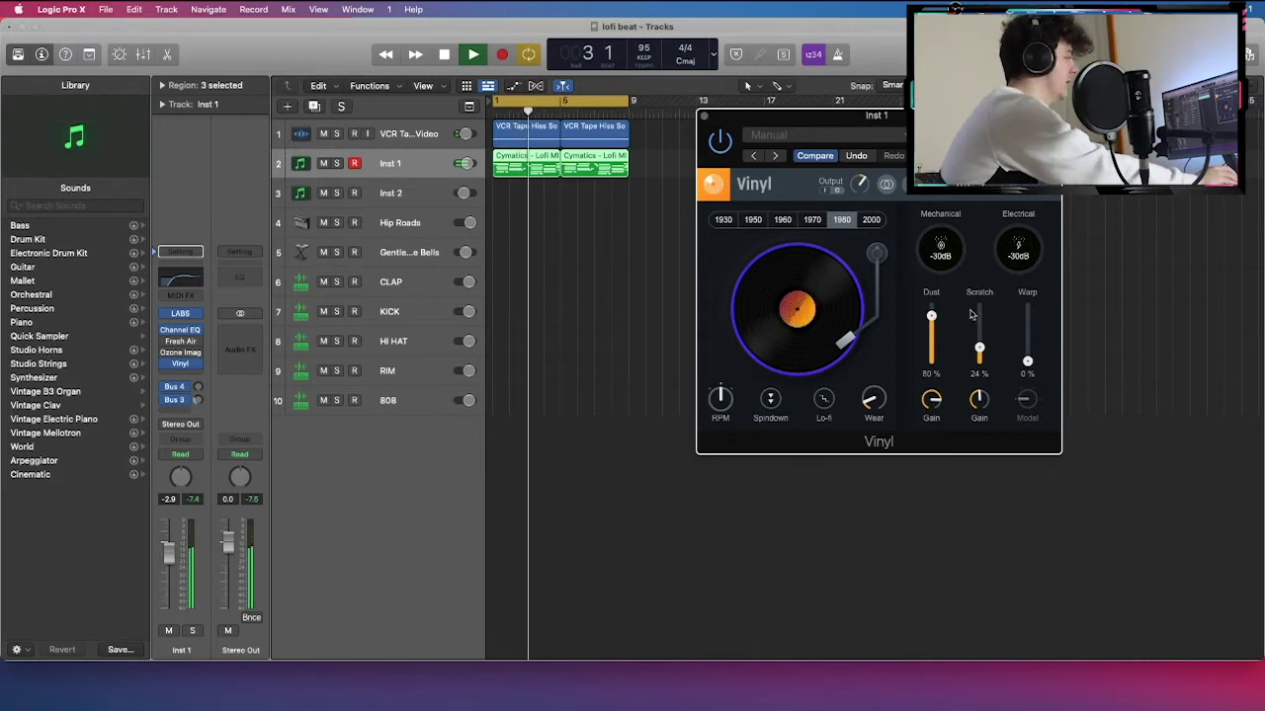
{"action": "left_click_drag", "start_coordinate": [981, 350], "coordinate": [980, 352]}
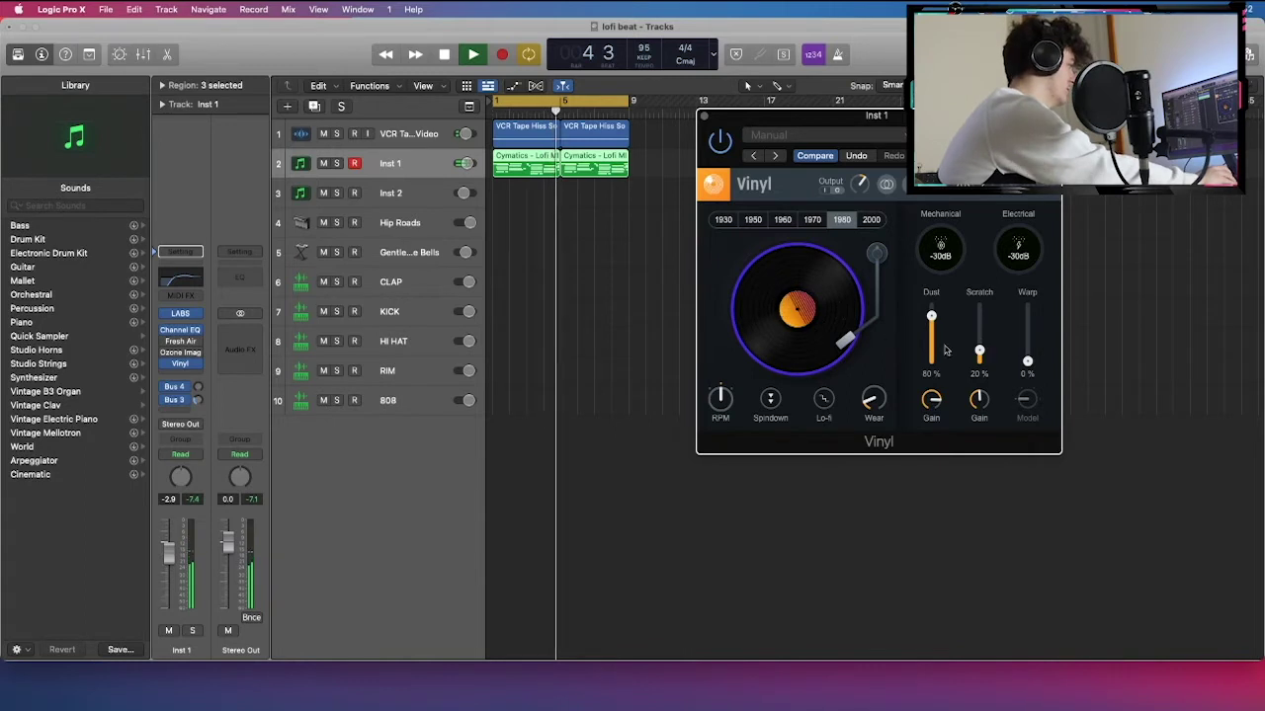
{"action": "left_click", "coordinate": [783, 219]}
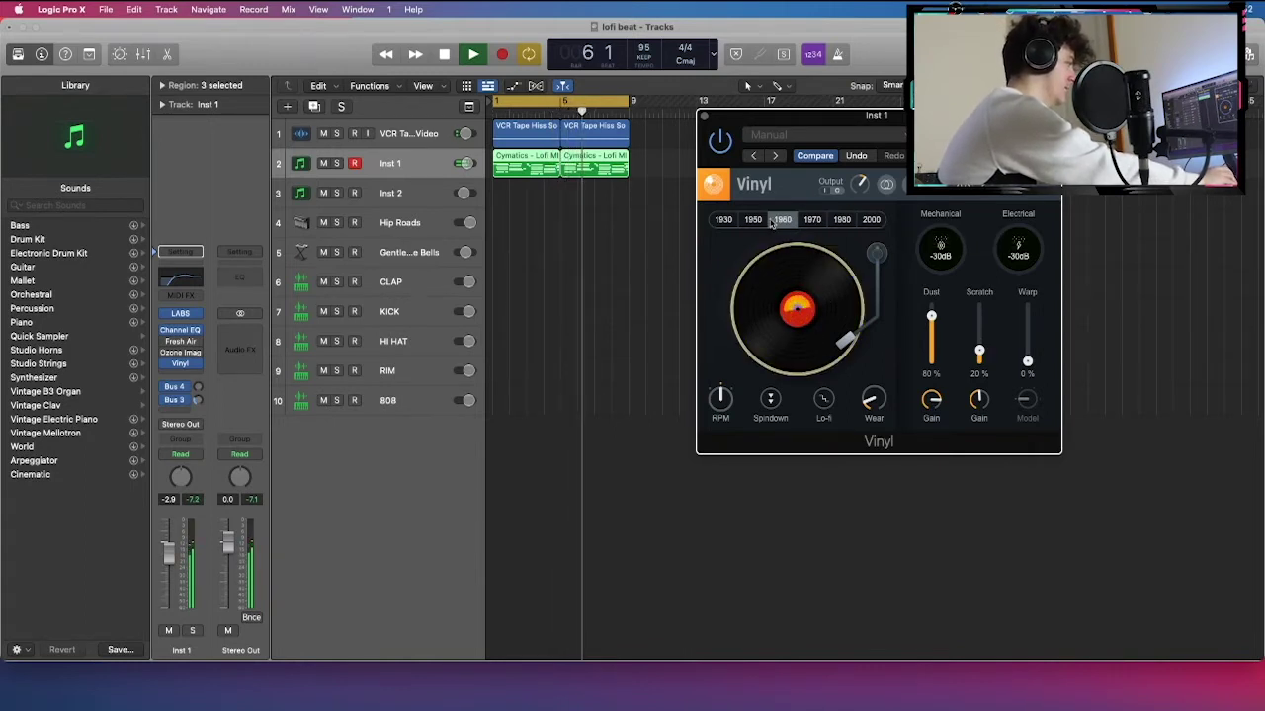
{"action": "left_click", "coordinate": [753, 219]}
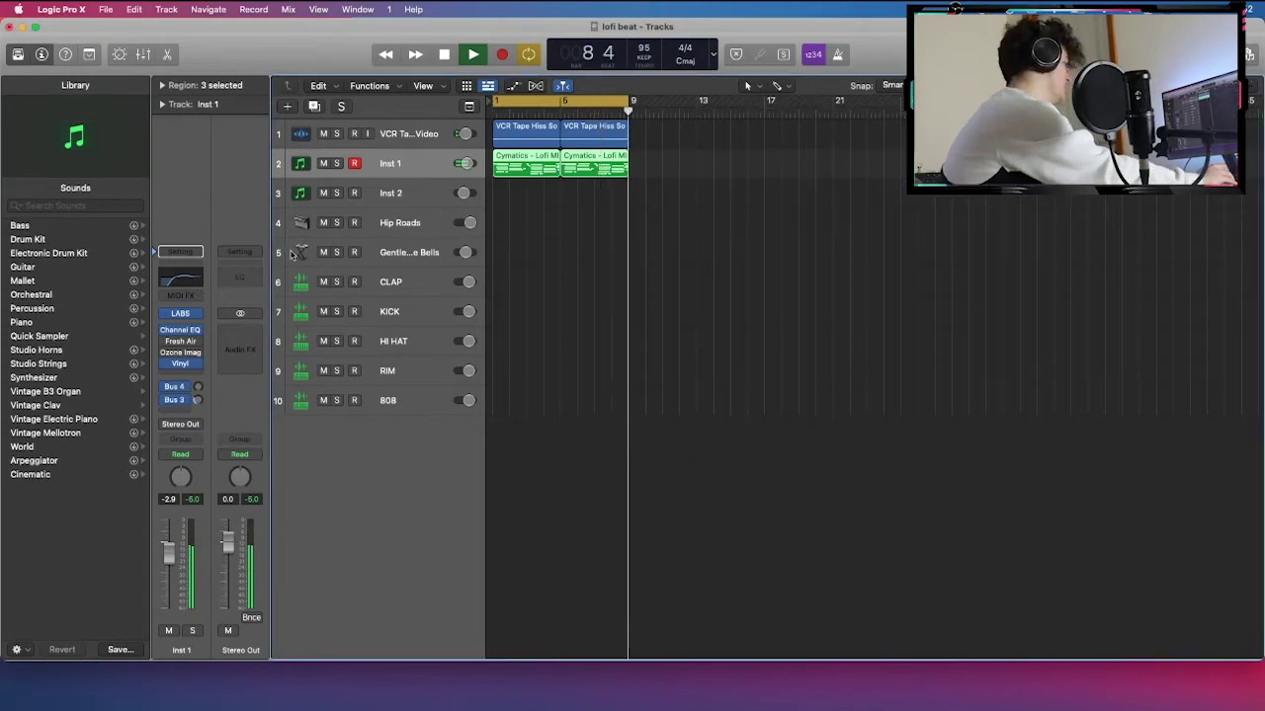
Step: Set the wet level of the Bus 3 Space Designer reverb to -3.4 dB and readjust Inst 1's send to Bus 3
{"action": "scroll", "coordinate": [612, 247], "scroll_direction": "right", "scroll_amount": 1}
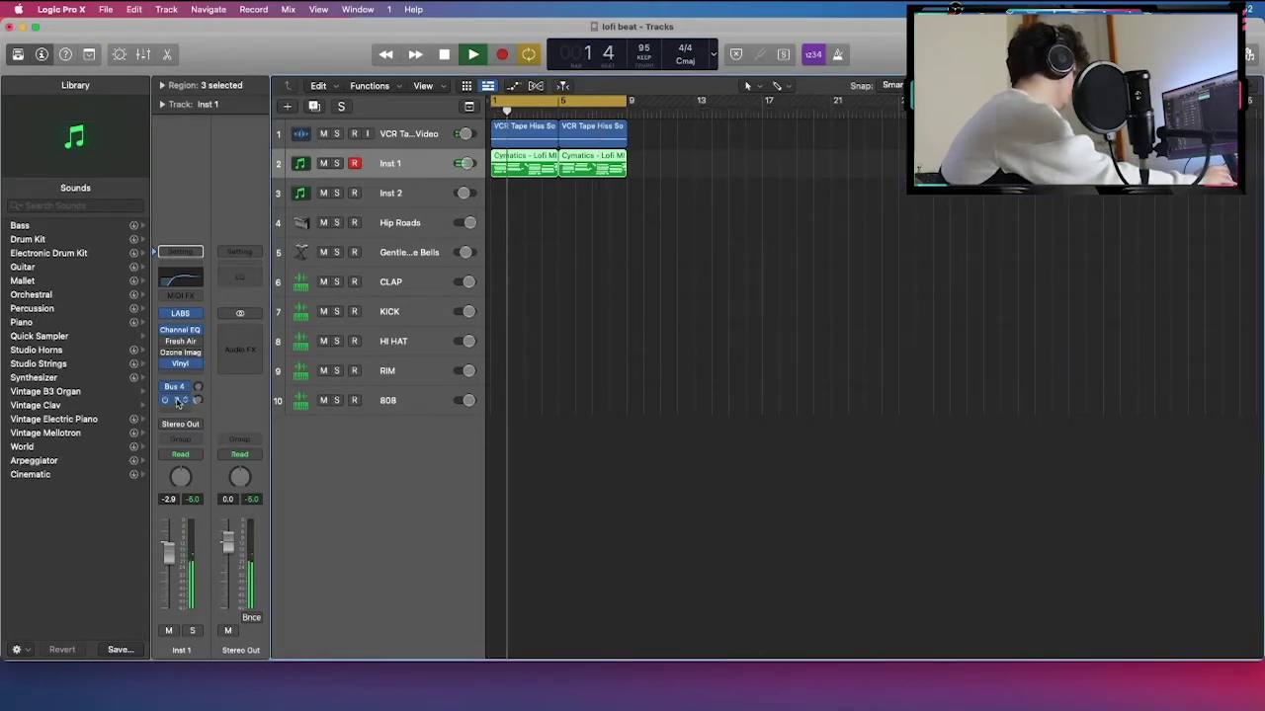
{"action": "left_click", "coordinate": [238, 341]}
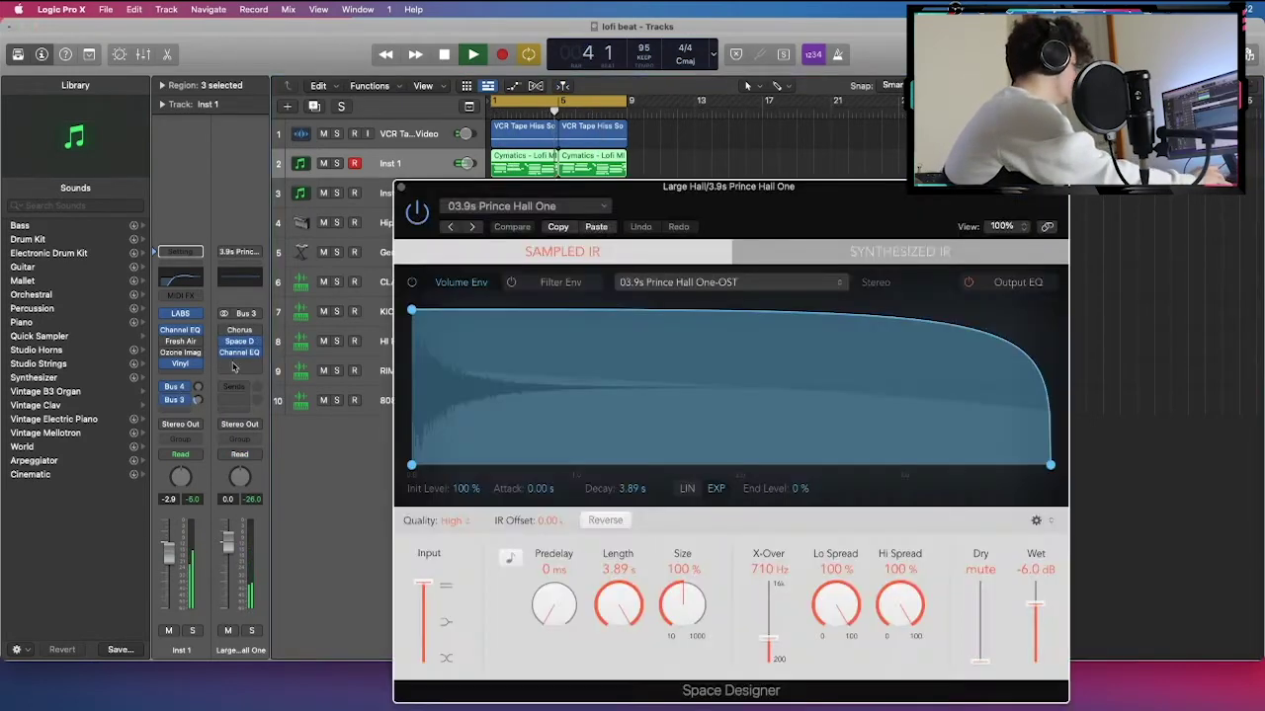
{"action": "left_click_drag", "start_coordinate": [985, 555], "coordinate": [992, 549]}
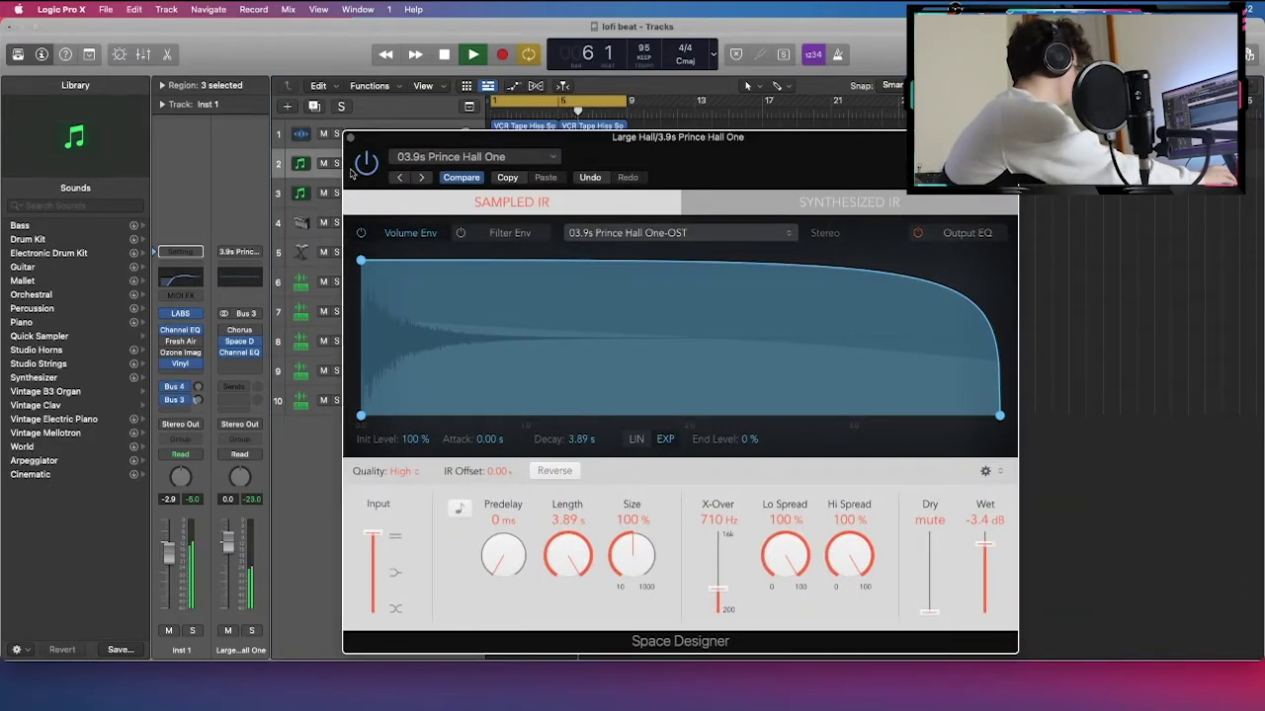
{"action": "left_click", "coordinate": [350, 138]}
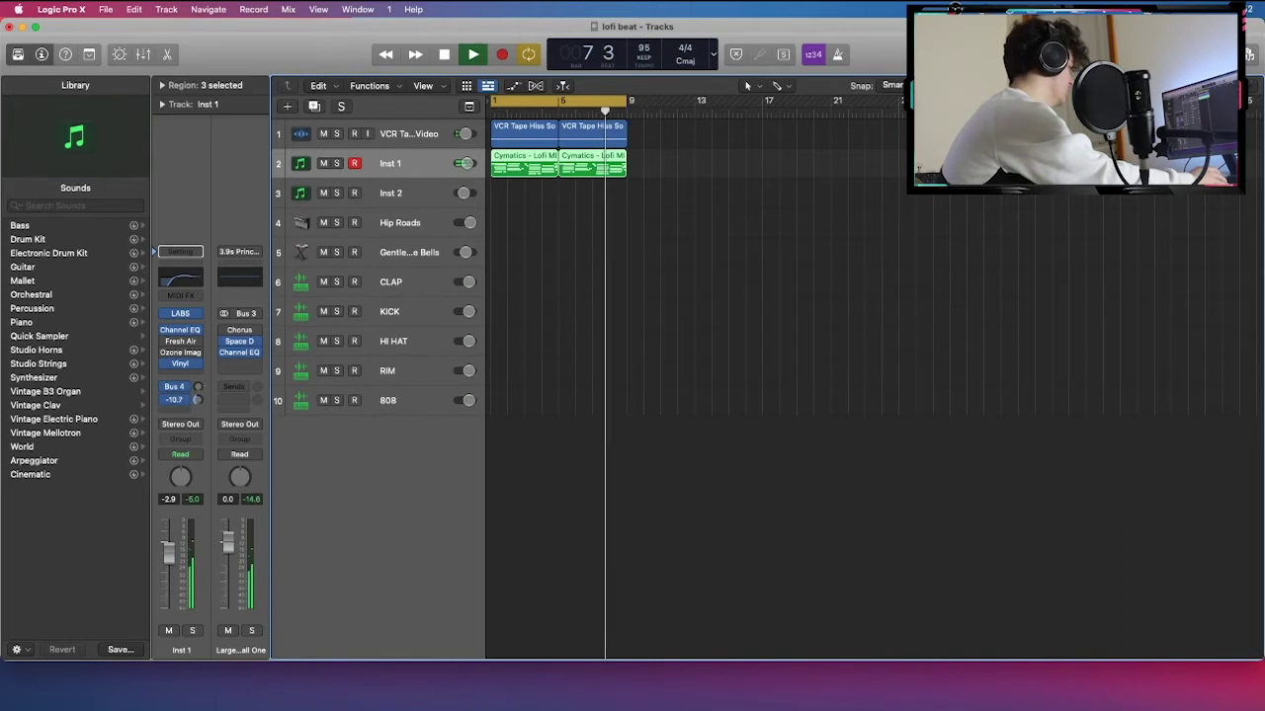
{"action": "left_click_drag", "start_coordinate": [198, 400], "coordinate": [197, 404]}
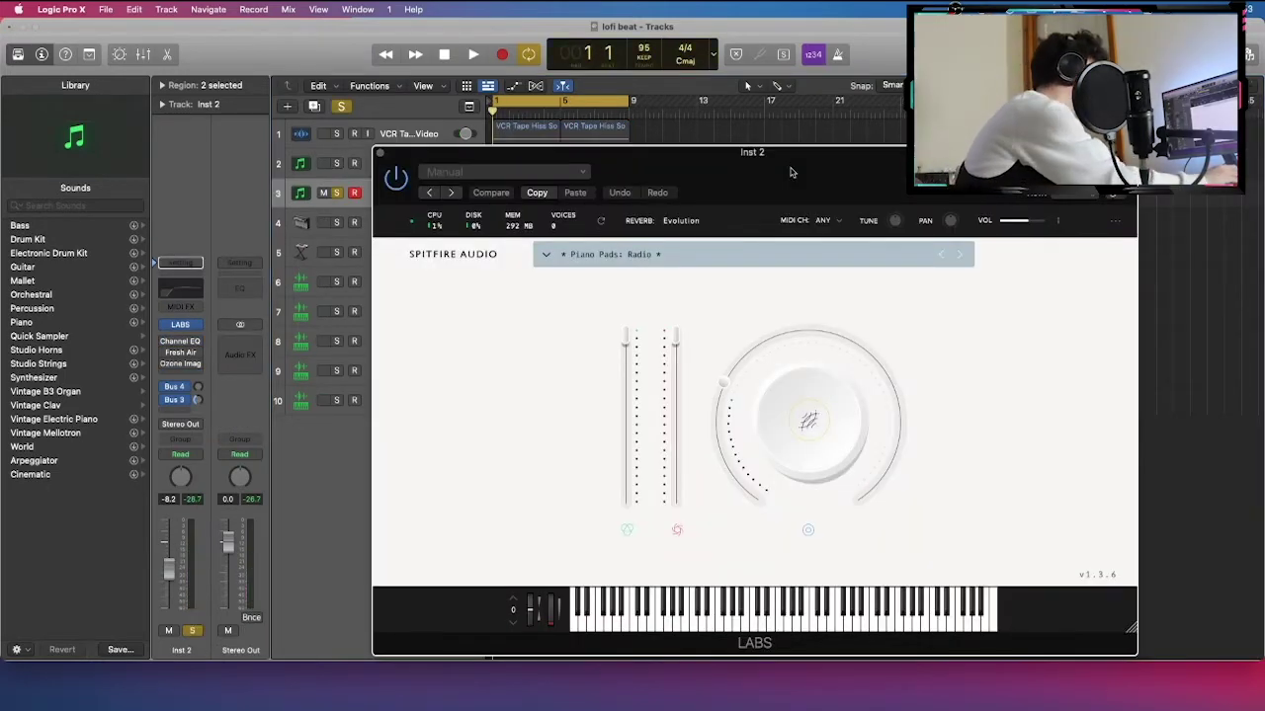
Step: Examine the Reverb, Attack, Tightness, Decay and Sustain dial parameters of Inst 2's LABS Piano Pads: Radio patch
{"action": "left_click_drag", "start_coordinate": [791, 173], "coordinate": [776, 98]}
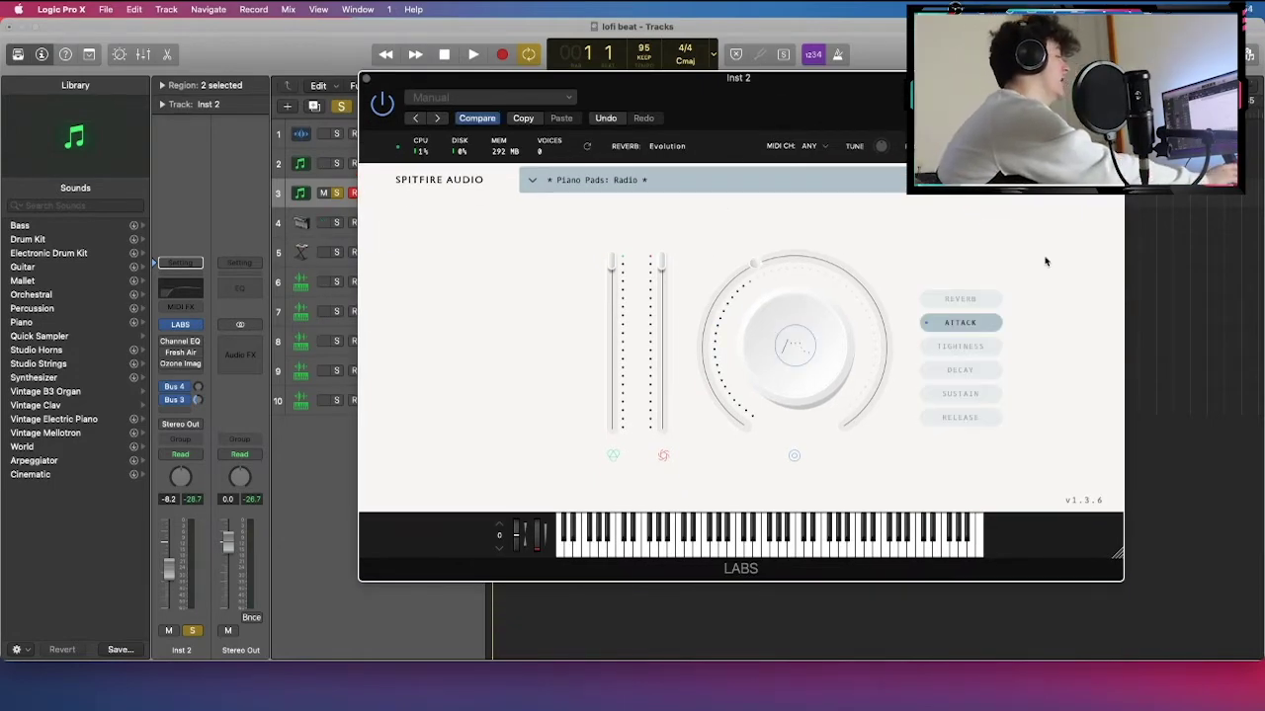
{"action": "left_click", "coordinate": [957, 298]}
{"action": "left_click", "coordinate": [960, 322]}
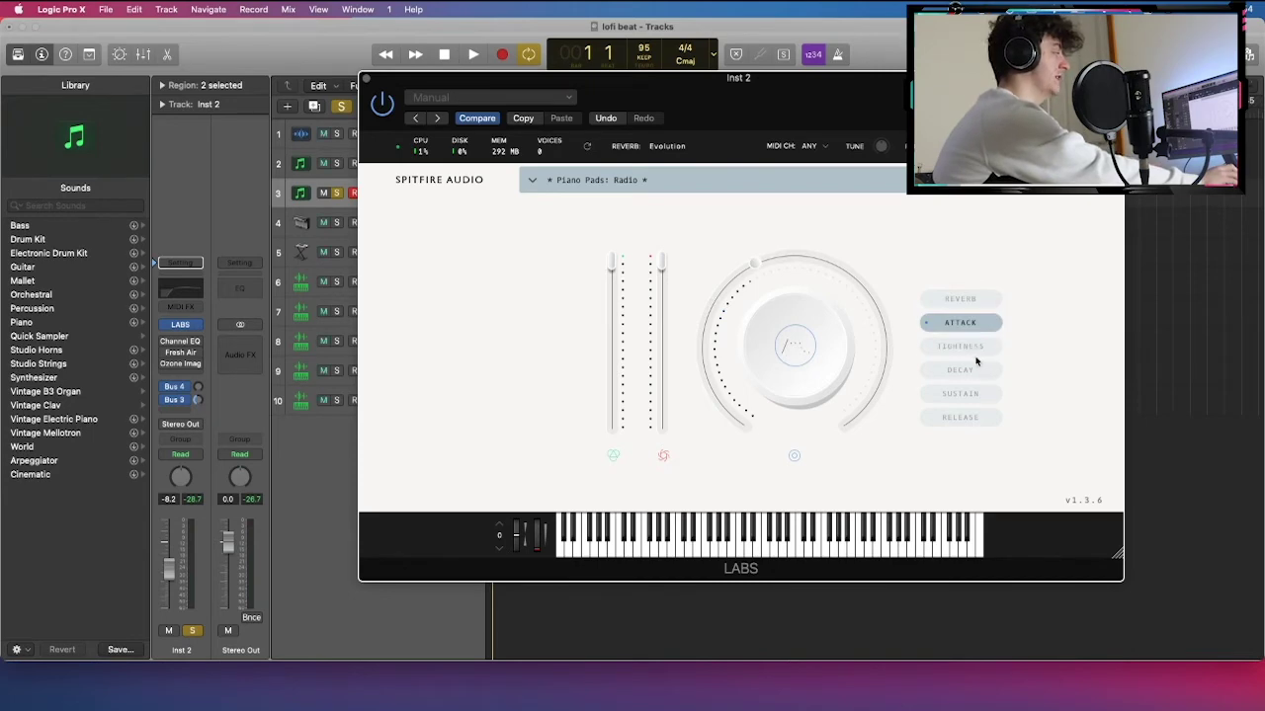
{"action": "left_click", "coordinate": [973, 348]}
{"action": "left_click", "coordinate": [966, 372]}
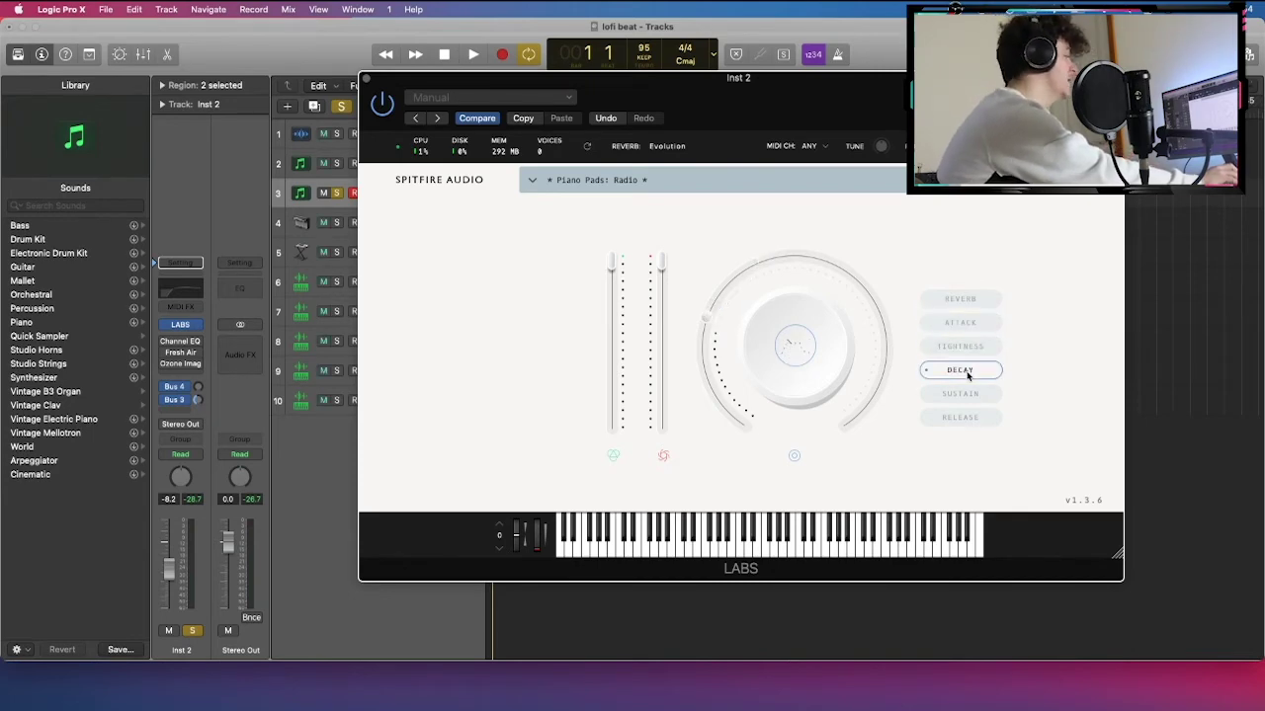
{"action": "left_click", "coordinate": [967, 394]}
Step: Set the Reverb of Inst 2's LABS patch to 35%, check the Release dial and close the instrument
{"action": "left_click", "coordinate": [959, 300]}
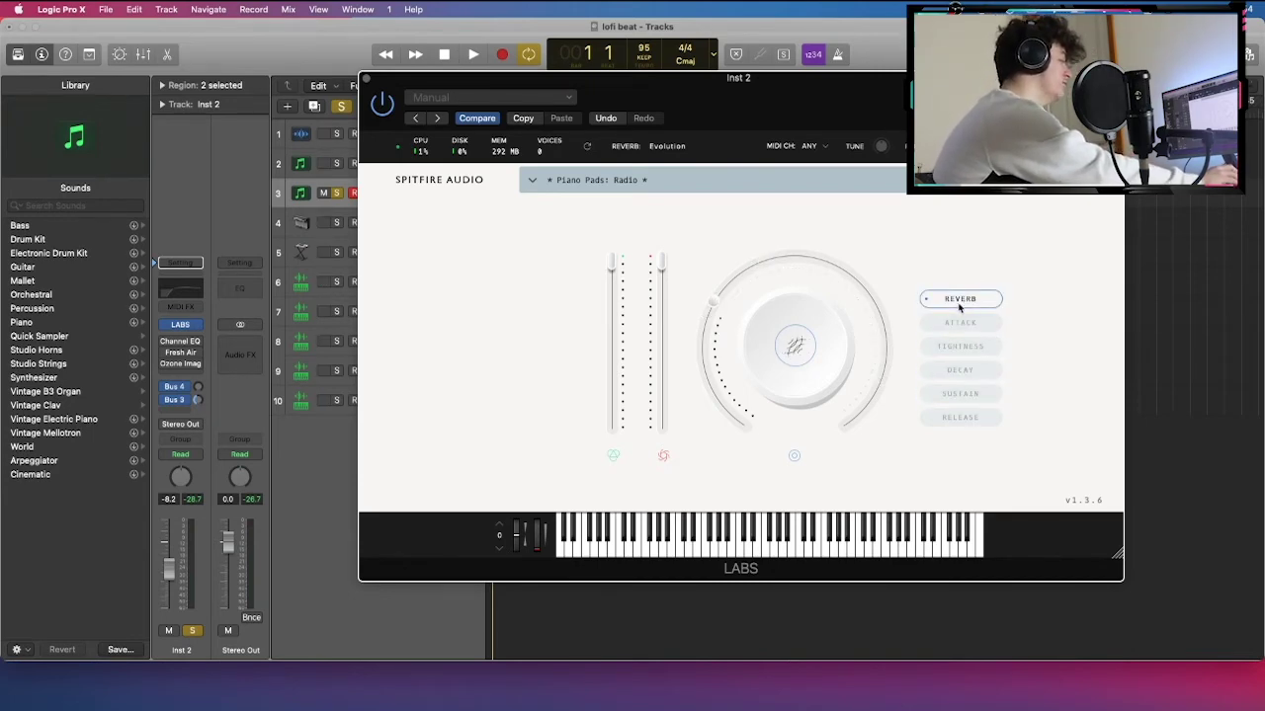
{"action": "mouse_move", "coordinate": [728, 279]}
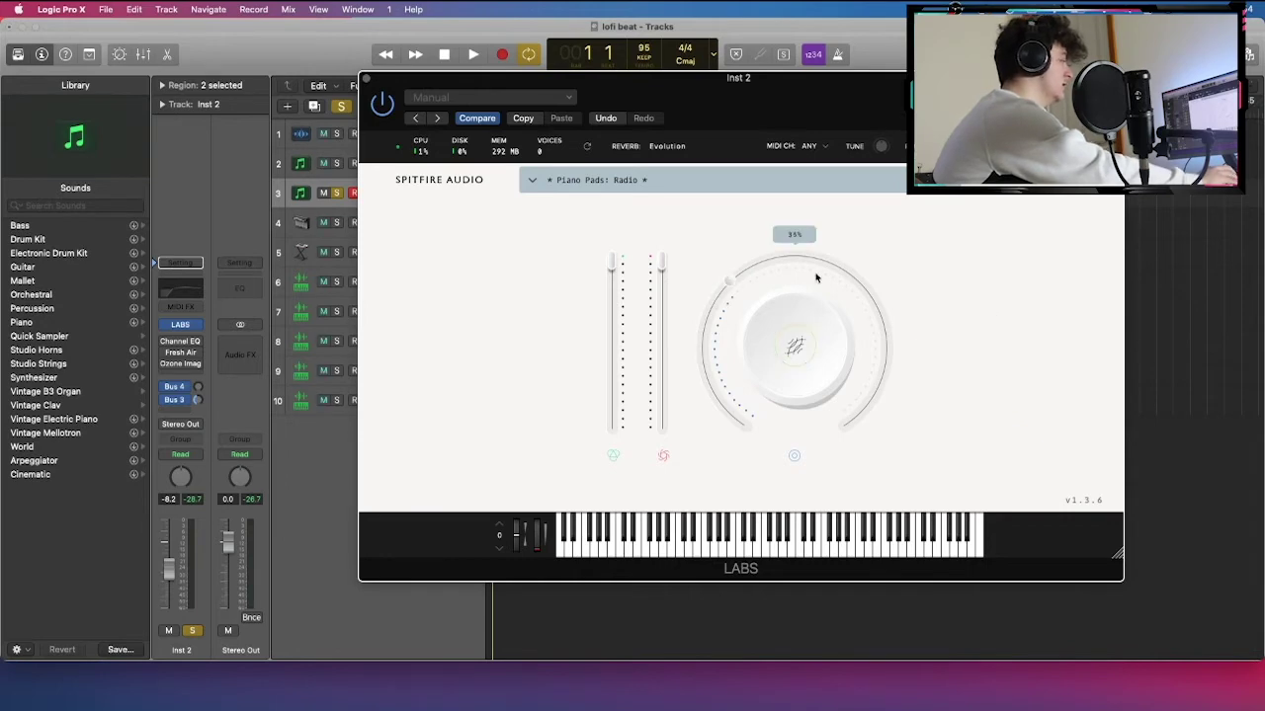
{"action": "left_click", "coordinate": [982, 419]}
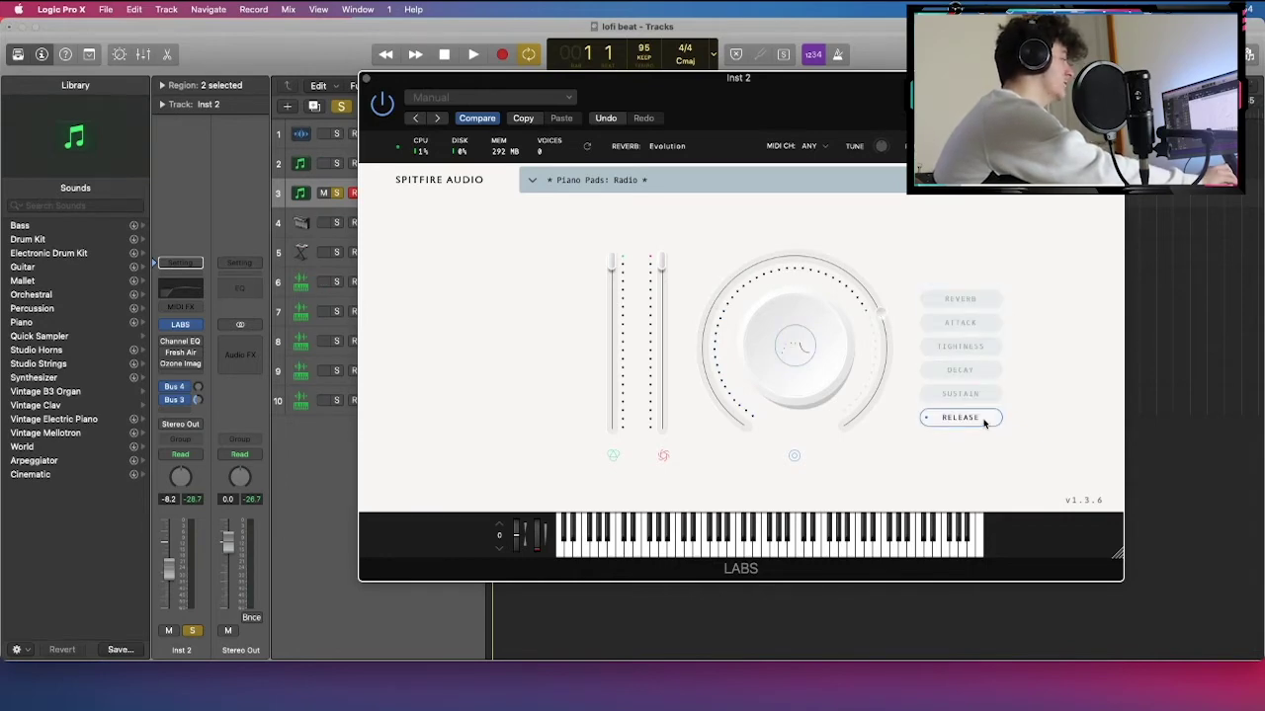
{"action": "left_click", "coordinate": [366, 80]}
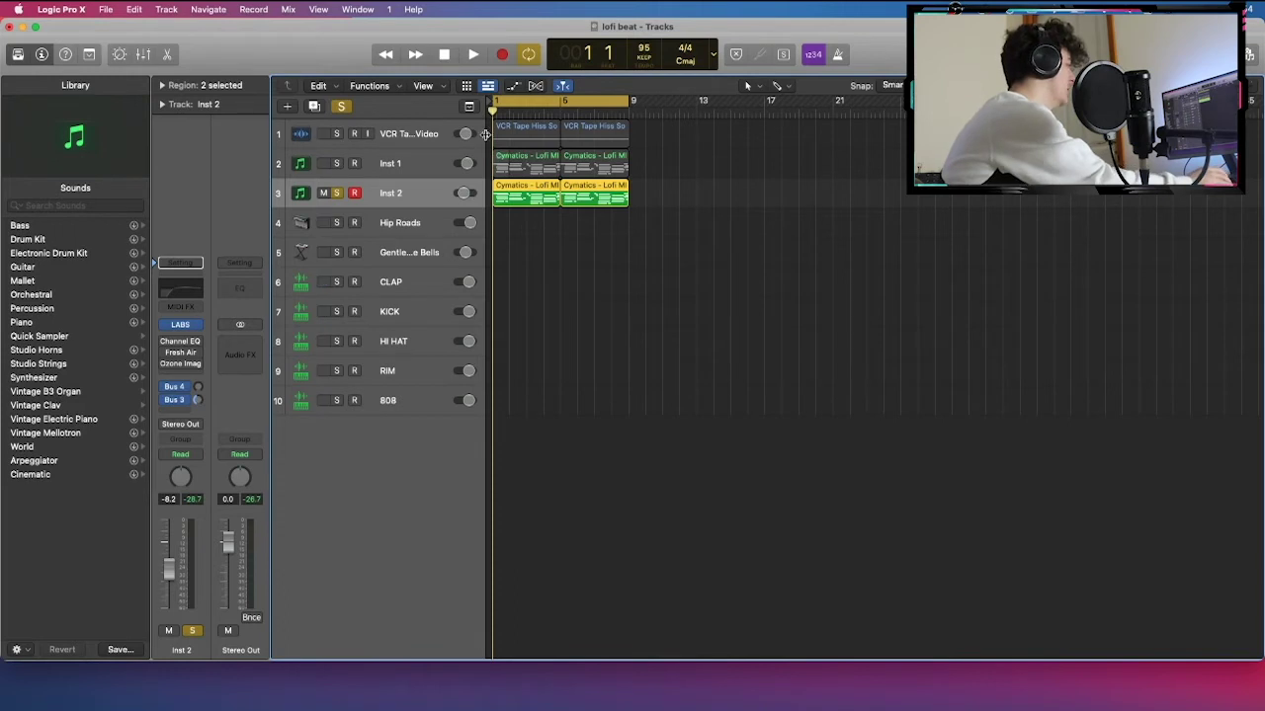
Step: Enable Ozone Imager 2 on Inst 2 and, during playback, set its Width to 83% and Stereoize to 16.0 ms
{"action": "key", "text": "v"}
{"action": "key", "text": "space"}
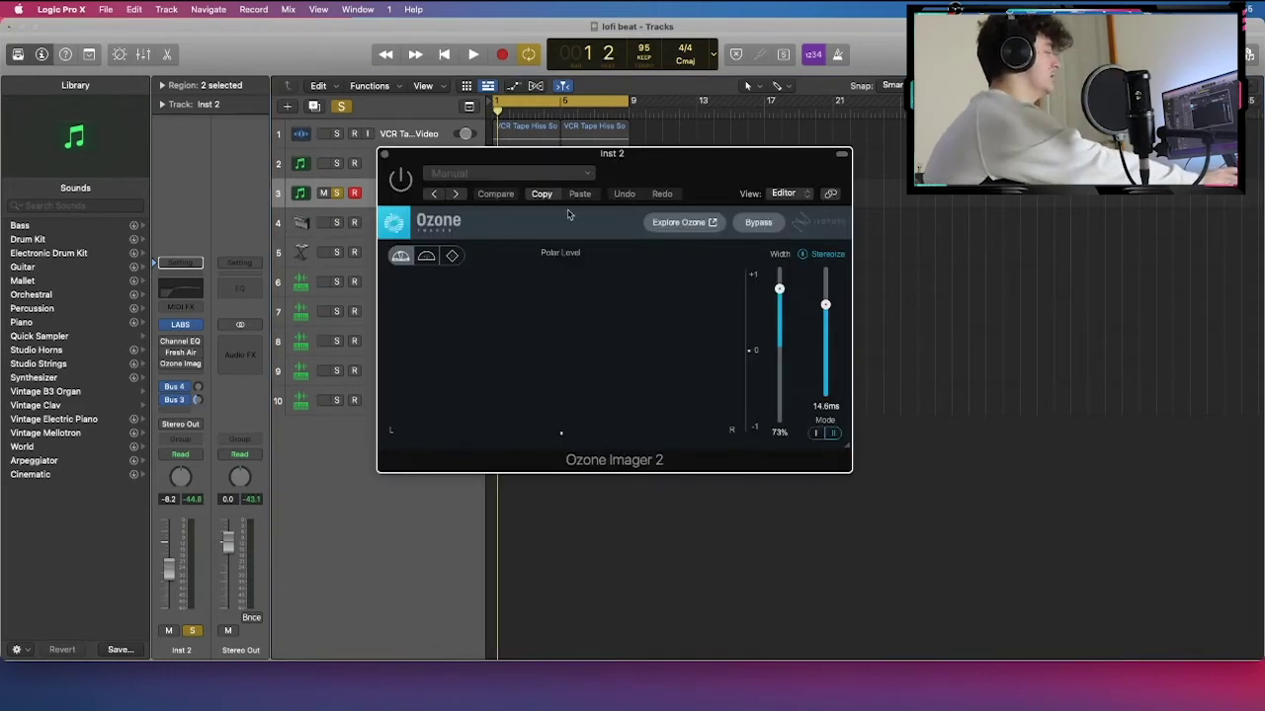
{"action": "left_click_drag", "start_coordinate": [669, 188], "coordinate": [681, 119]}
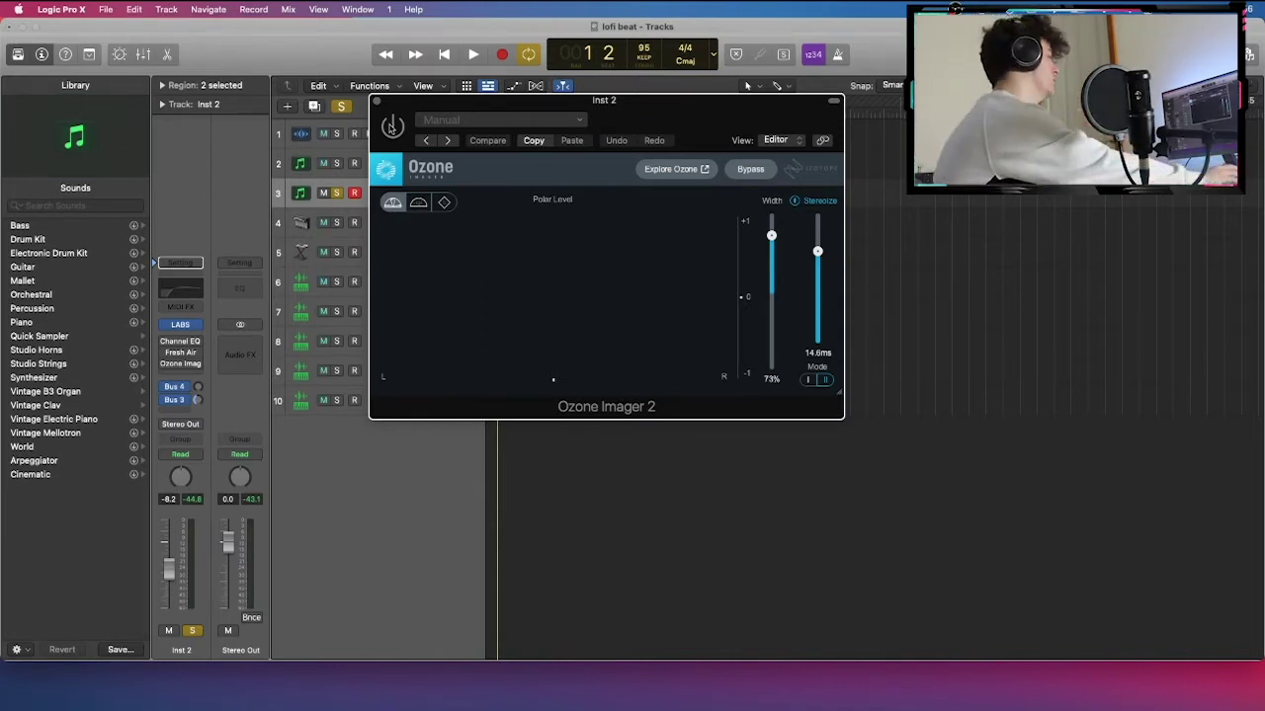
{"action": "key", "text": "space"}
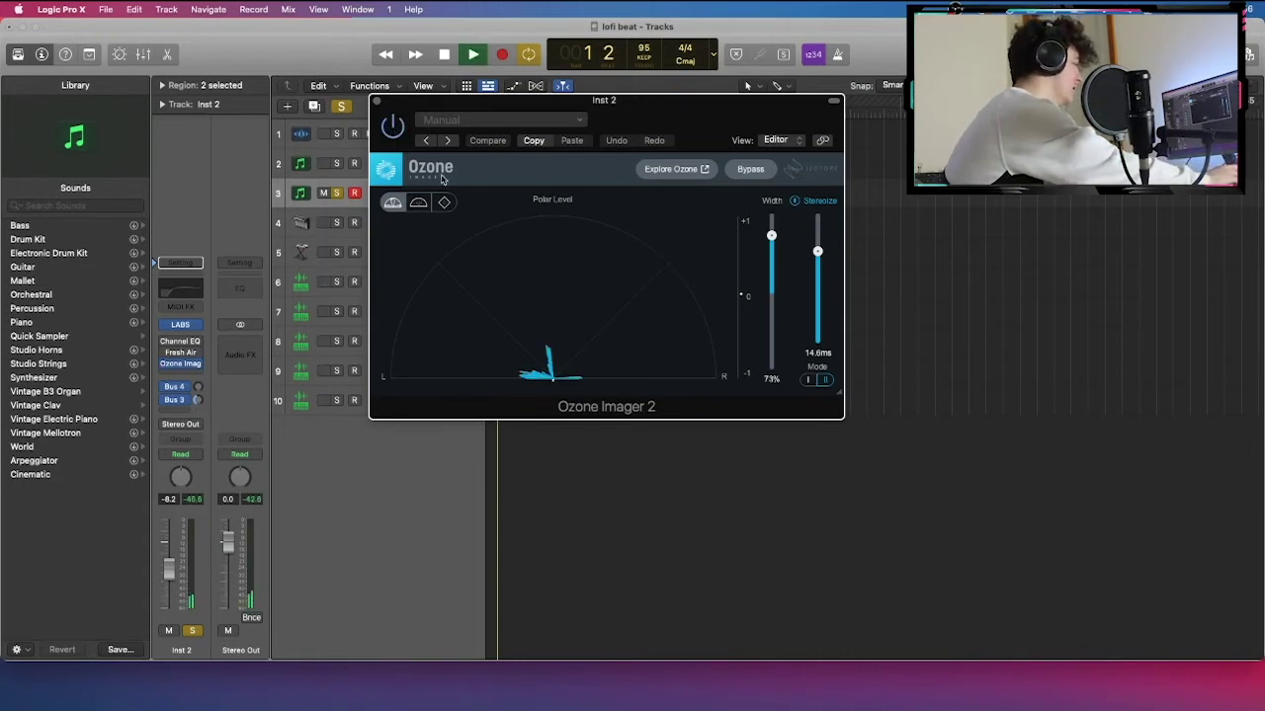
{"action": "left_click_drag", "start_coordinate": [771, 235], "coordinate": [818, 248]}
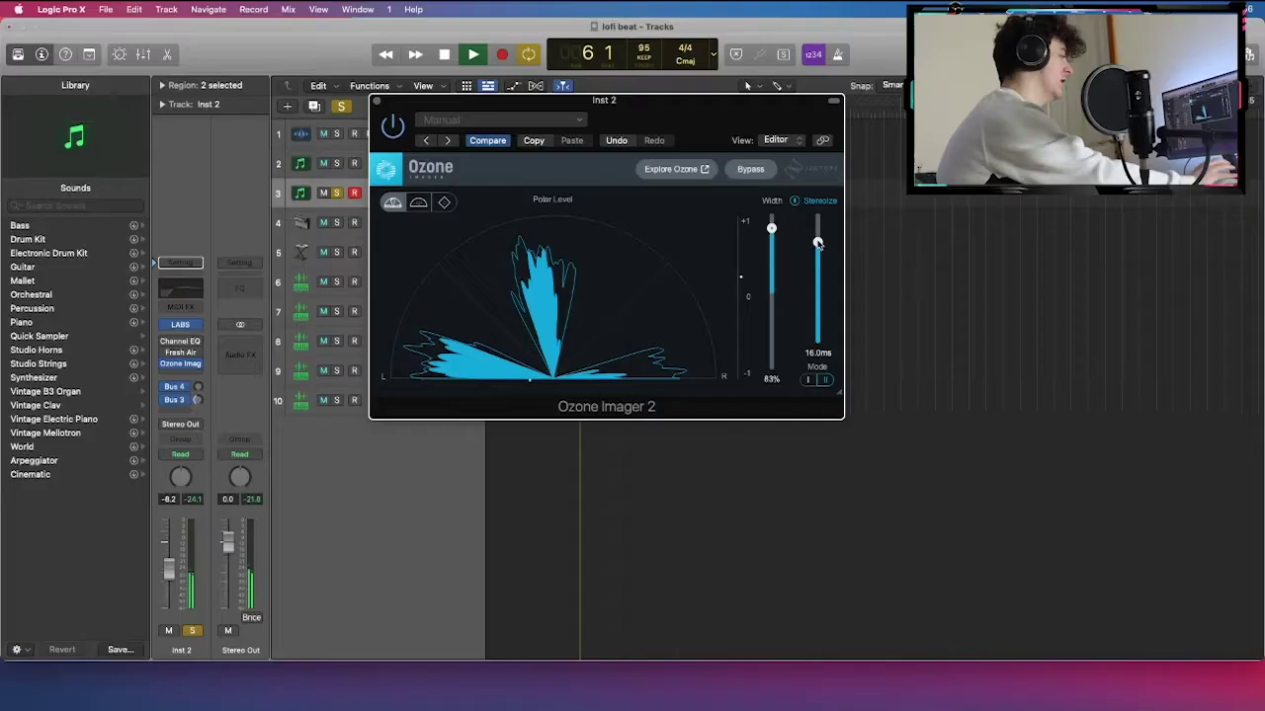
{"action": "left_click_drag", "start_coordinate": [818, 248], "coordinate": [818, 244]}
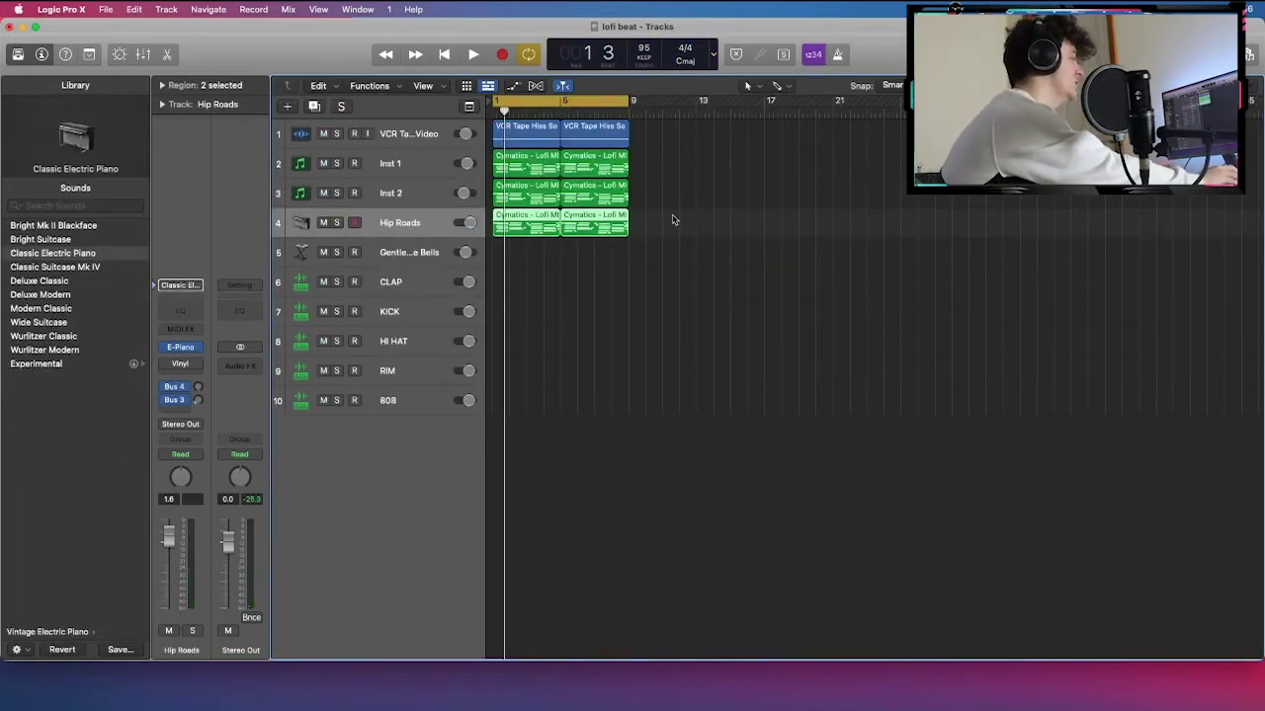
Step: Open the Vintage Electric Piano instrument on the Hip Roads track to examine its Stage Mark II Bright settings
{"action": "left_click_drag", "start_coordinate": [672, 219], "coordinate": [428, 225]}
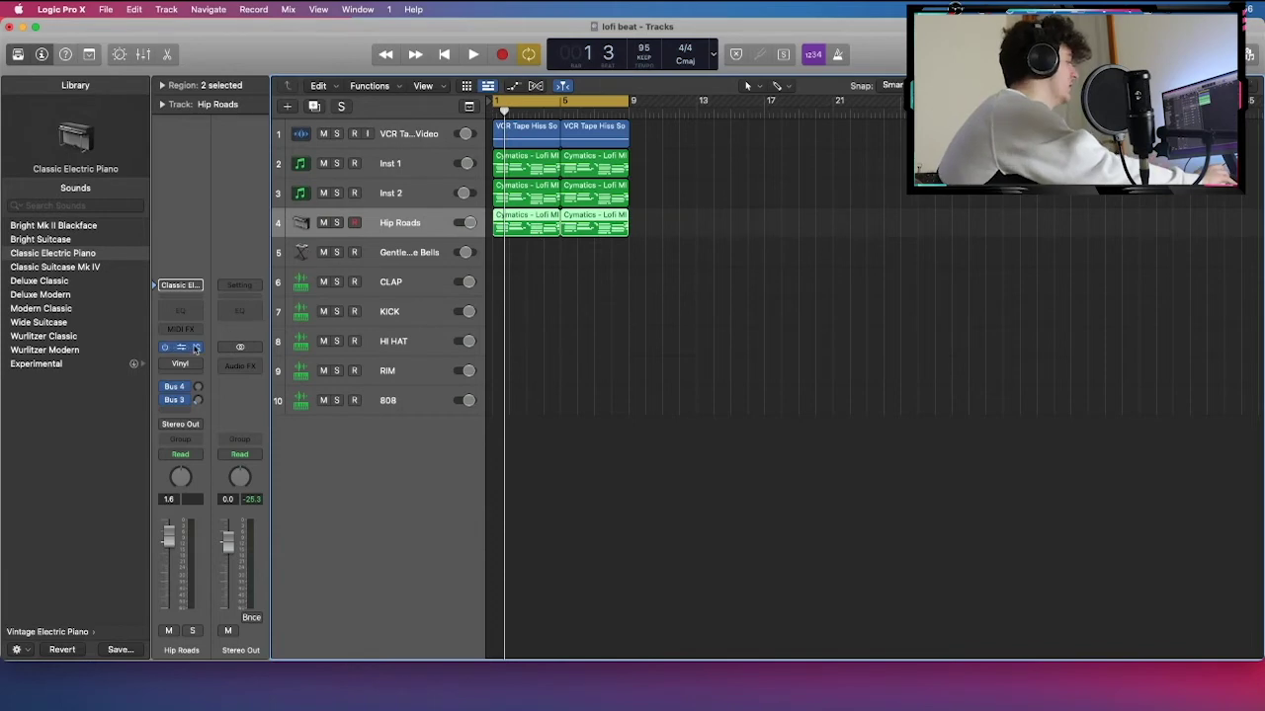
{"action": "left_click", "coordinate": [181, 348]}
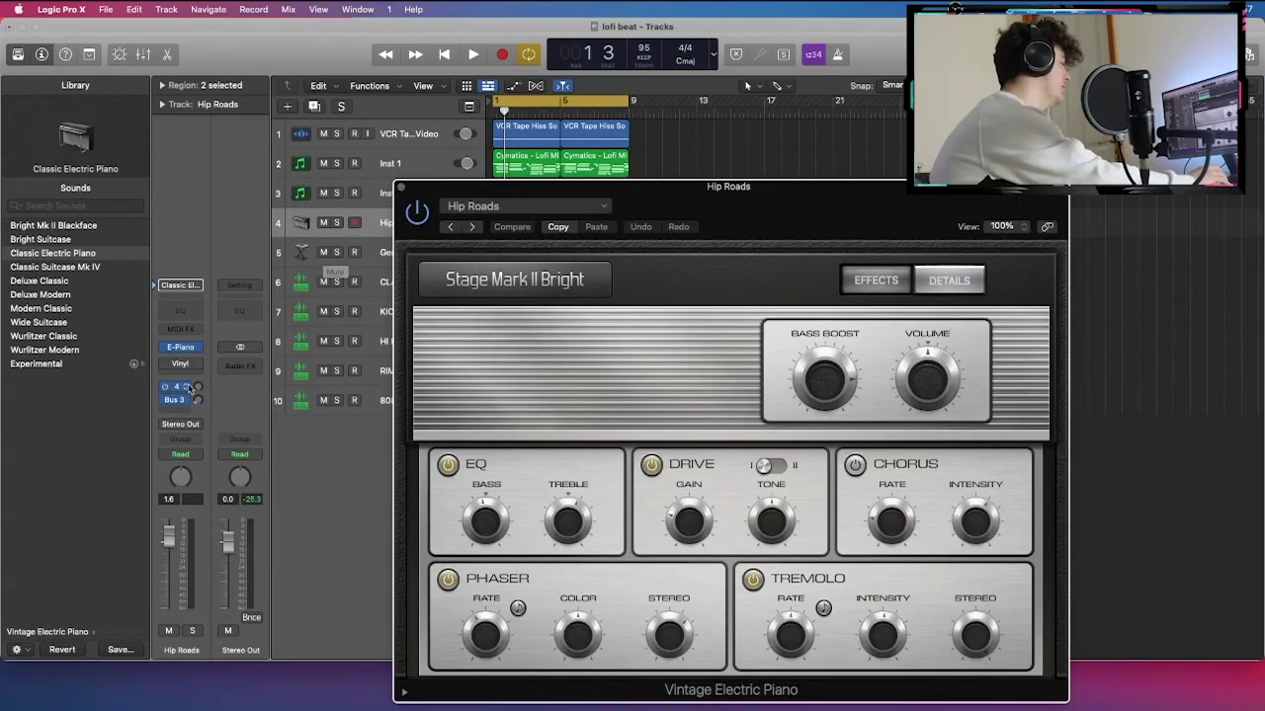
Step: Close the Hip Roads electric piano instrument and listen to the track soloed, followed by the full mix without solo
{"action": "left_click_drag", "start_coordinate": [690, 199], "coordinate": [659, 81]}
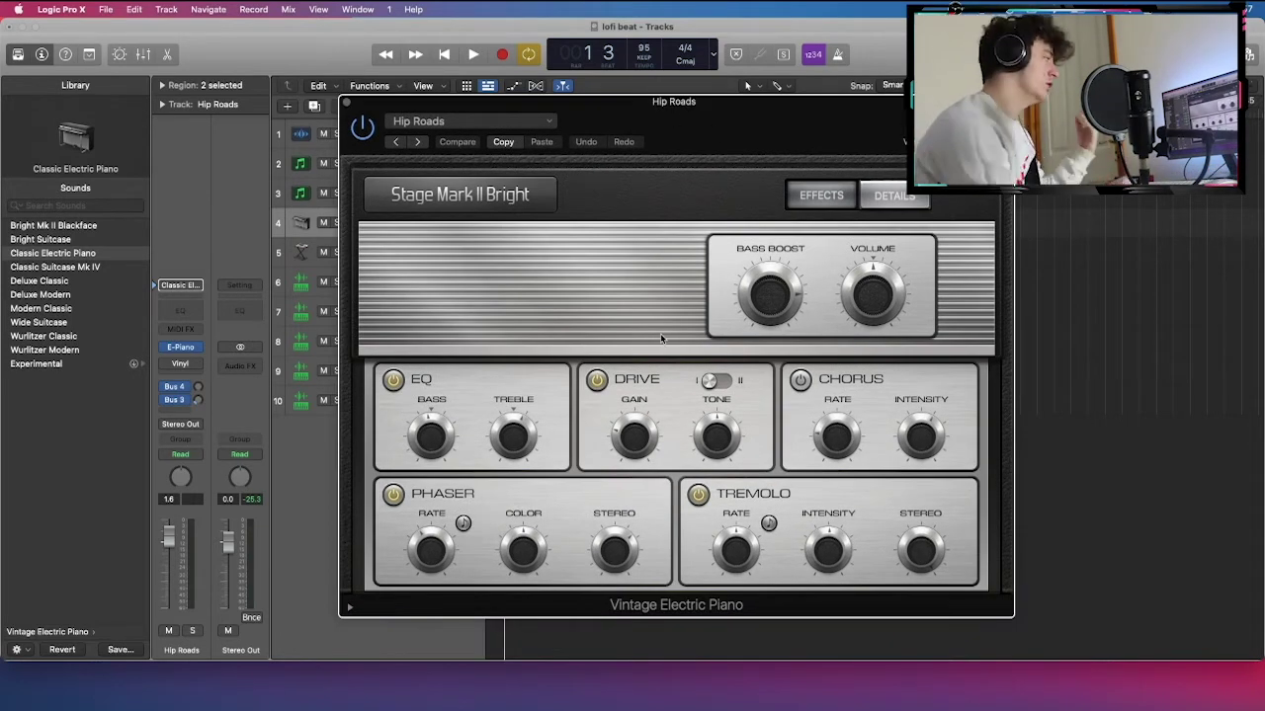
{"action": "key", "text": "super+w"}
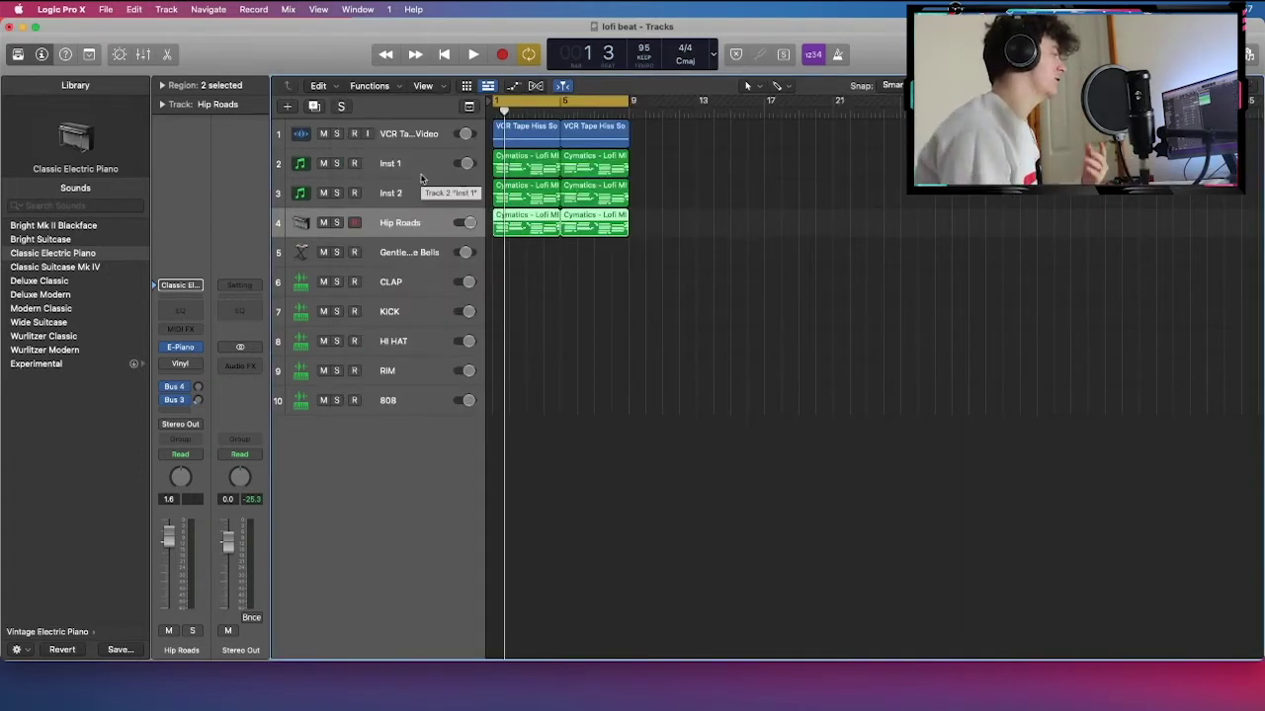
{"action": "left_click", "coordinate": [337, 223]}
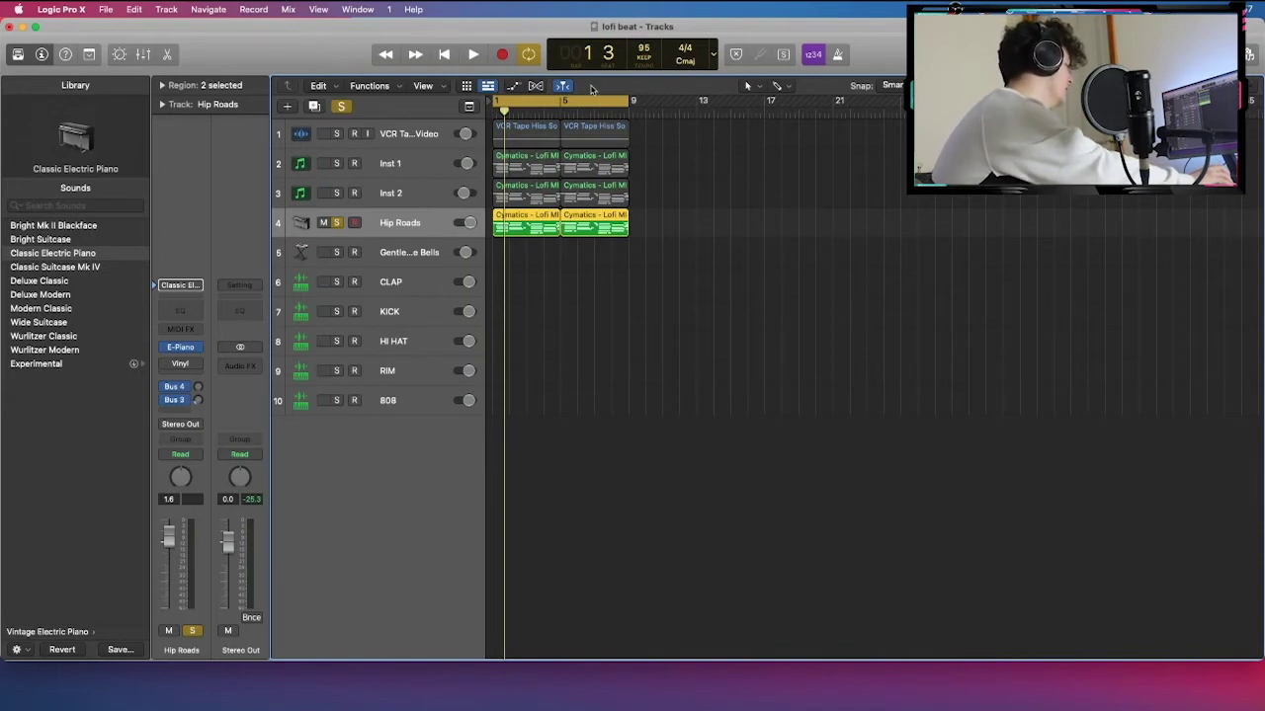
{"action": "key", "text": "space"}
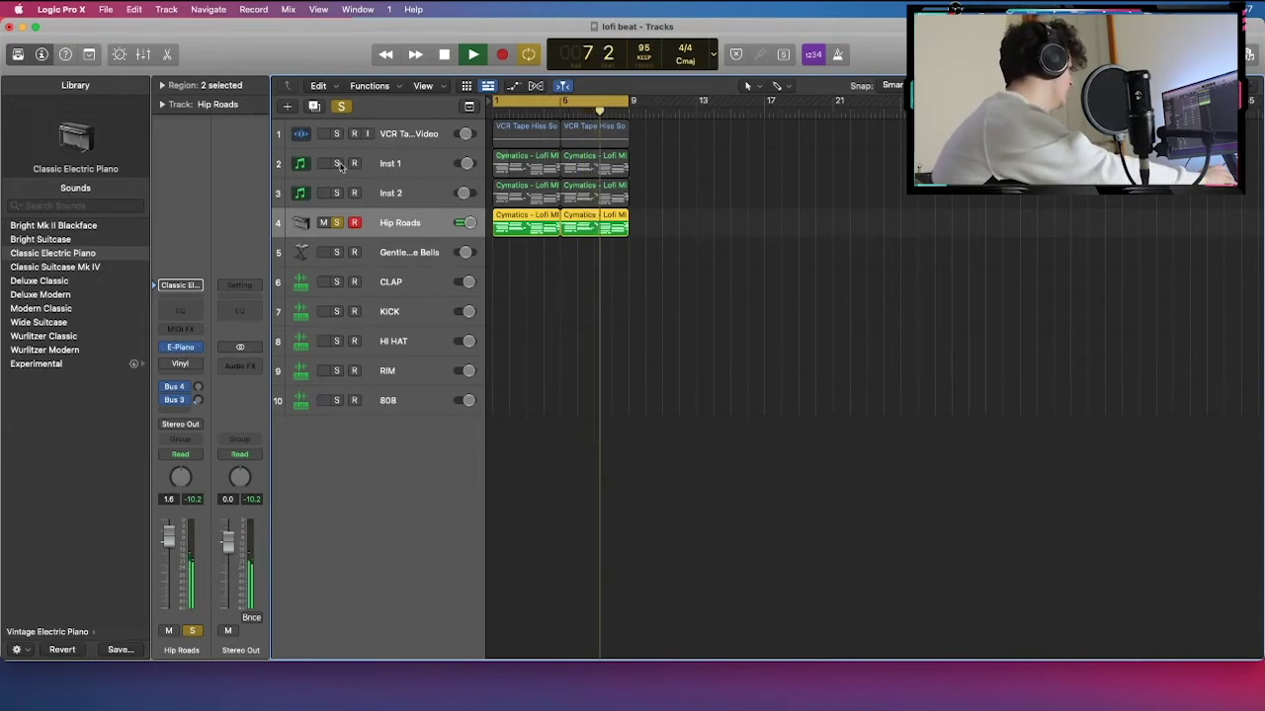
{"action": "left_click", "coordinate": [341, 105]}
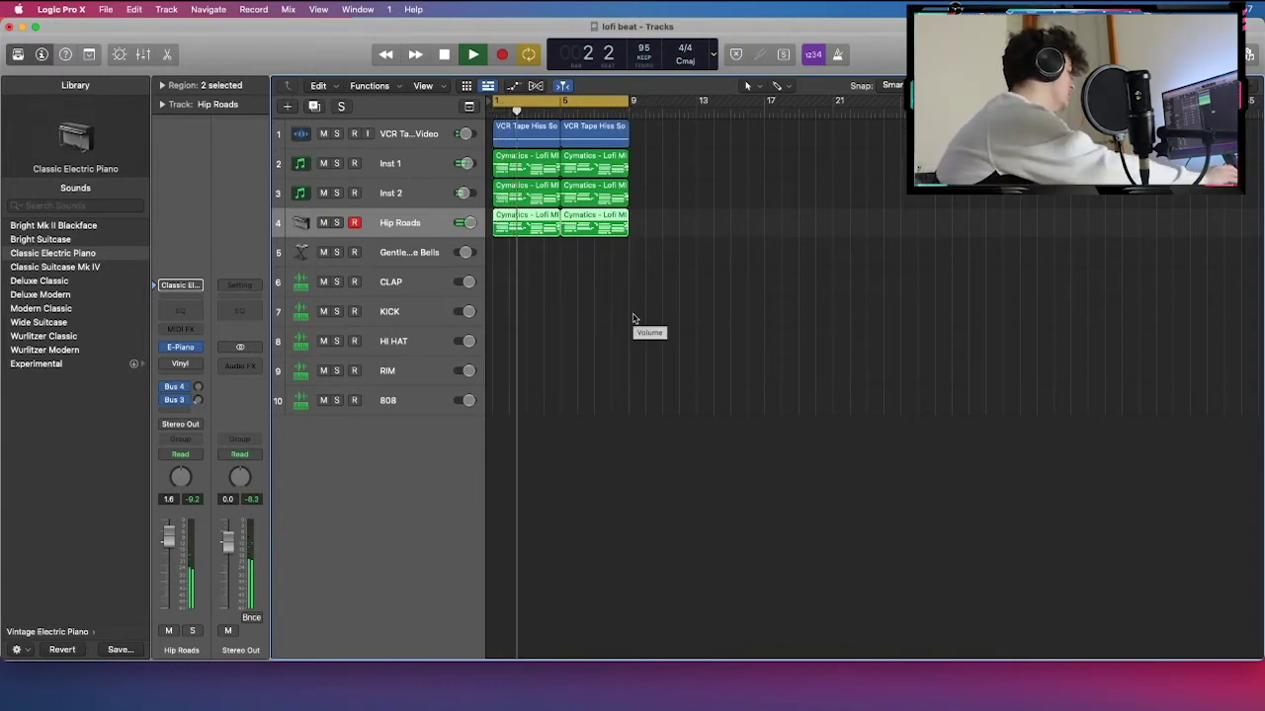
Step: Open the Vinyl effect on Hip Roads, solo the track during playback and raise the effect's output level
{"action": "left_click", "coordinate": [181, 366]}
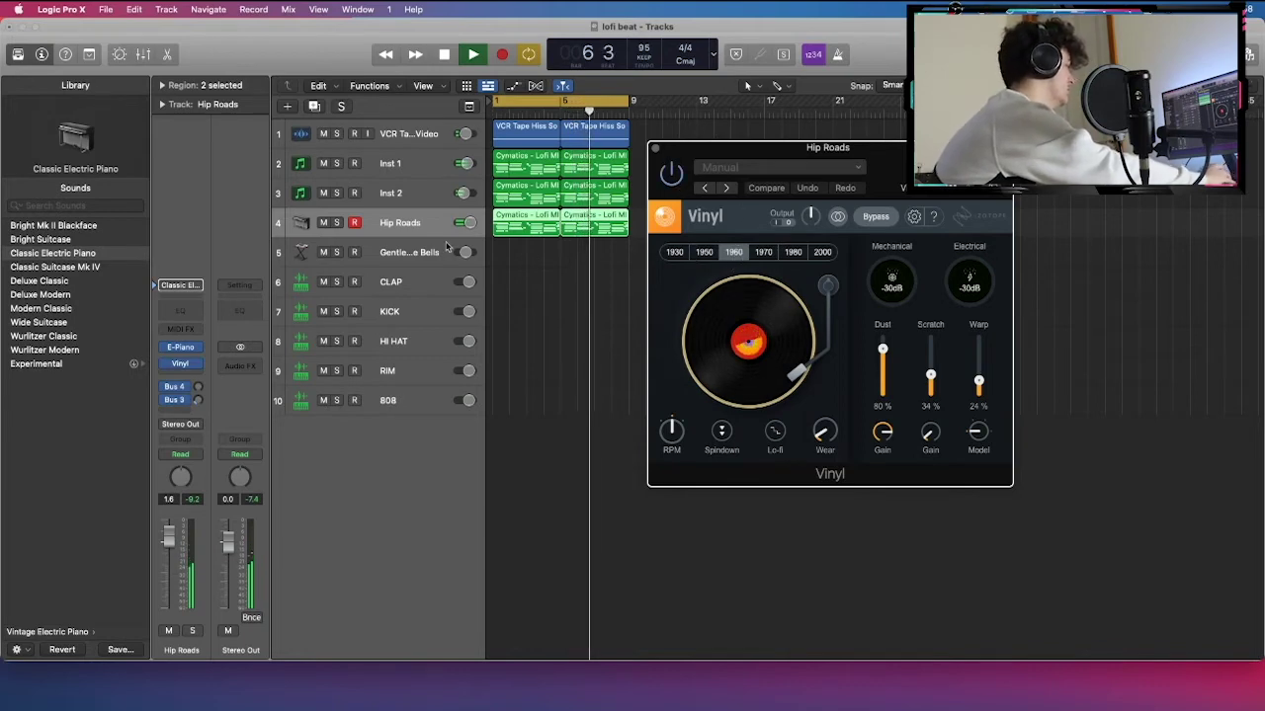
{"action": "key", "text": "s"}
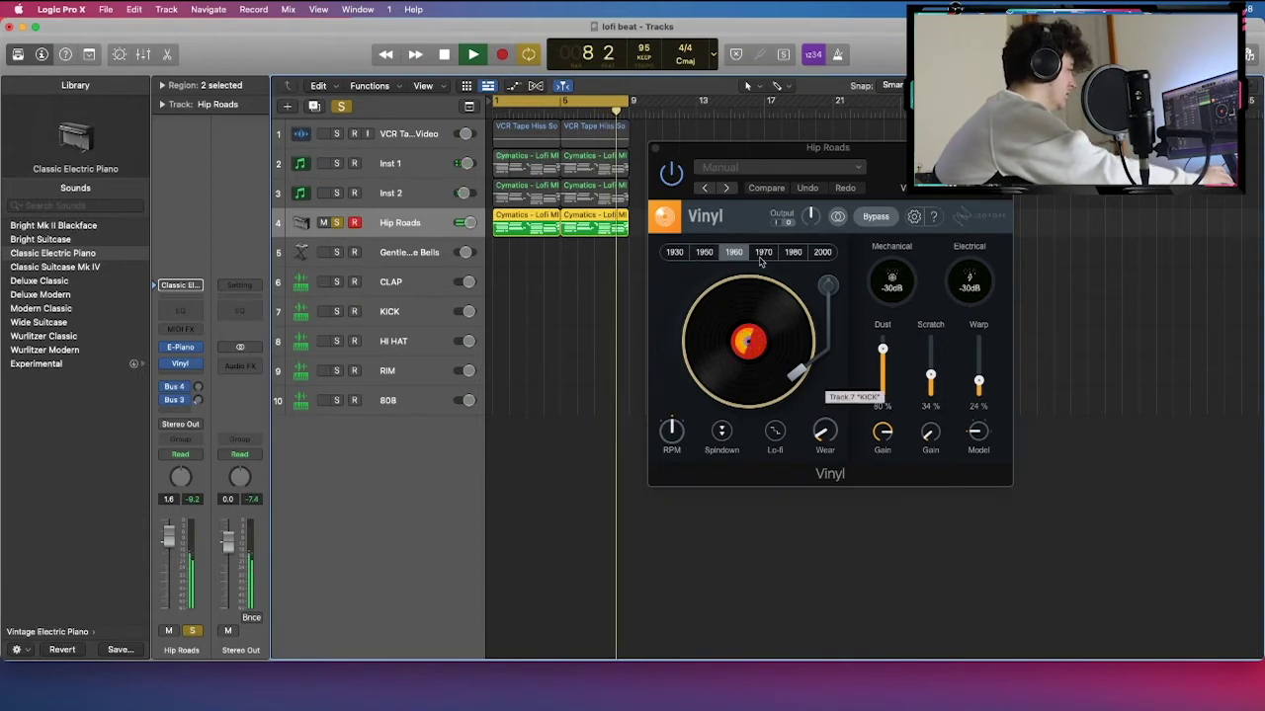
{"action": "left_click", "coordinate": [808, 214]}
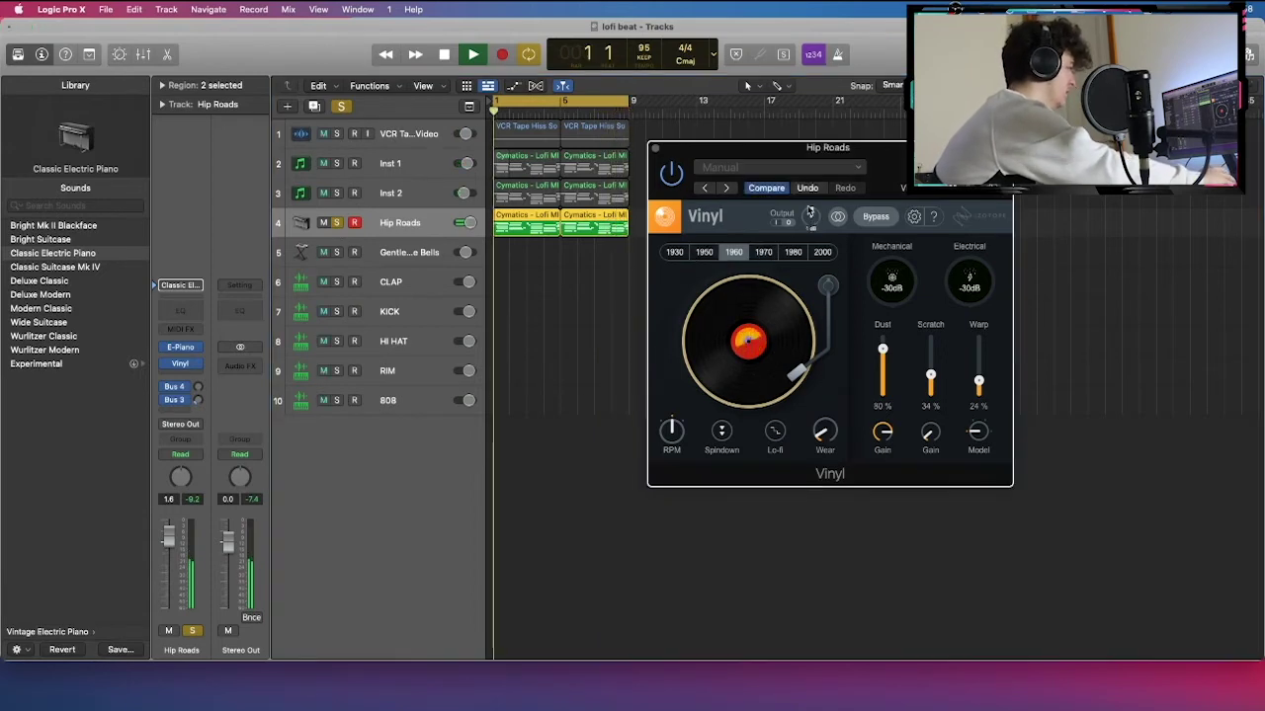
{"action": "left_click_drag", "start_coordinate": [808, 208], "coordinate": [800, 176]}
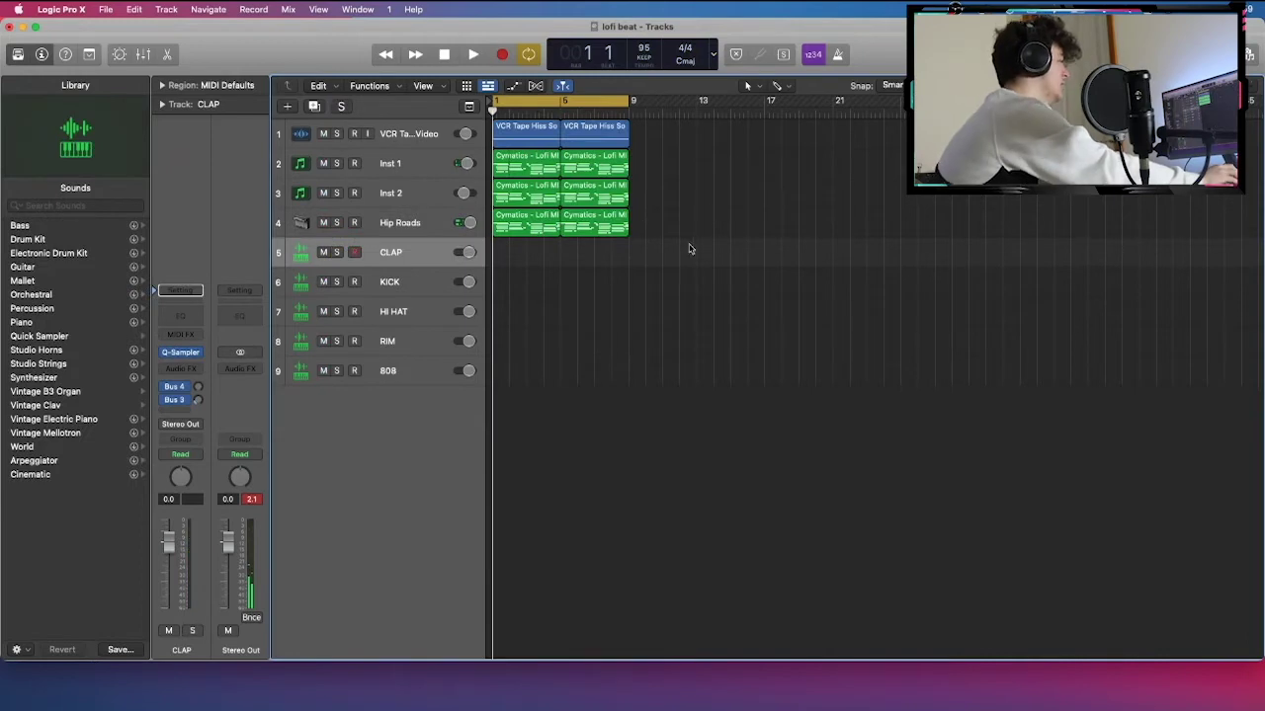
Step: Bounce all VCR tape hiss, Inst 1, Inst 2 and Hip Roads regions in place to a new track, muting the sources
{"action": "left_click_drag", "start_coordinate": [725, 241], "coordinate": [494, 120]}
{"action": "right_click", "coordinate": [513, 141]}
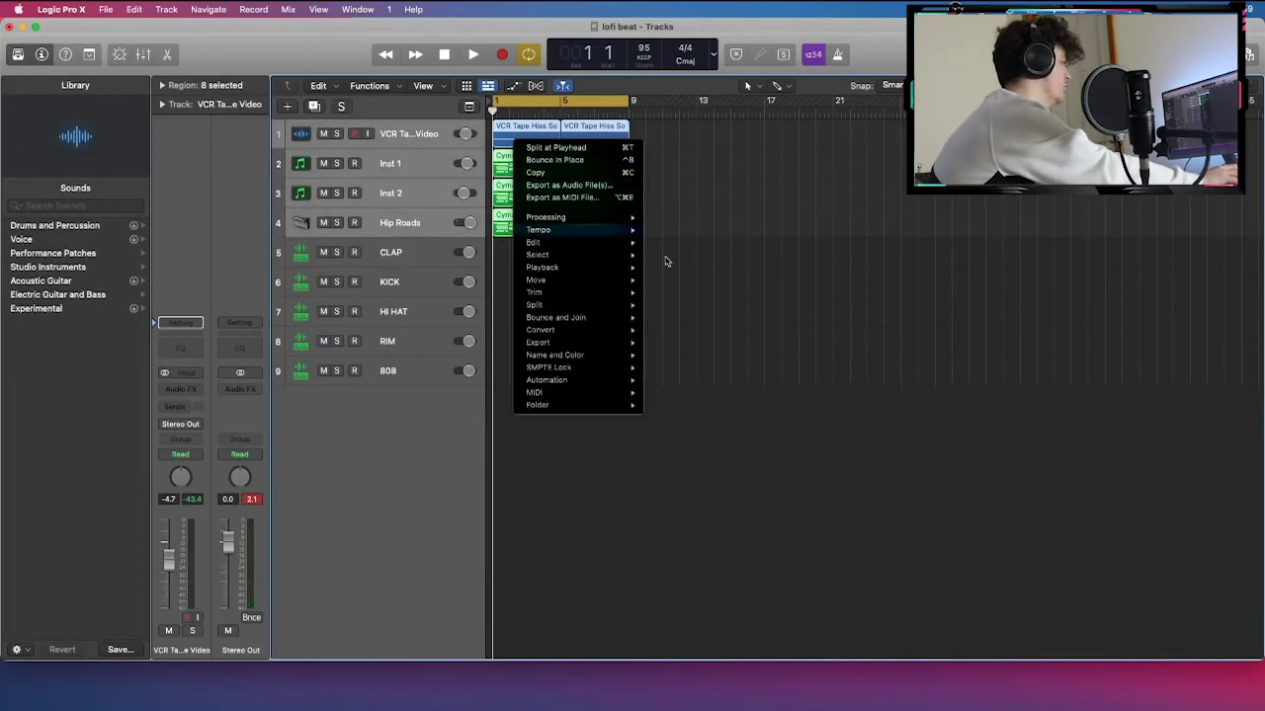
{"action": "left_click", "coordinate": [600, 162]}
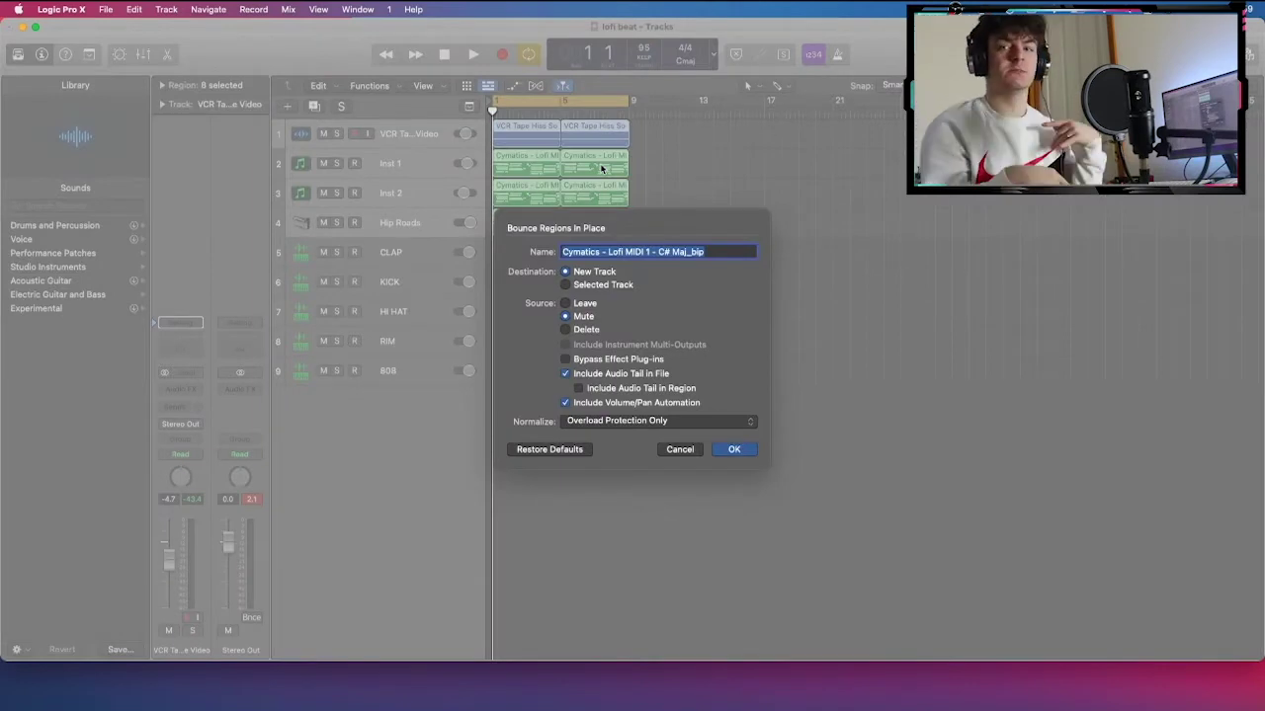
{"action": "key", "text": "Return"}
Step: Add a Channel EQ to the bounced melody track and roll off its low frequencies during playback
{"action": "key", "text": "space"}
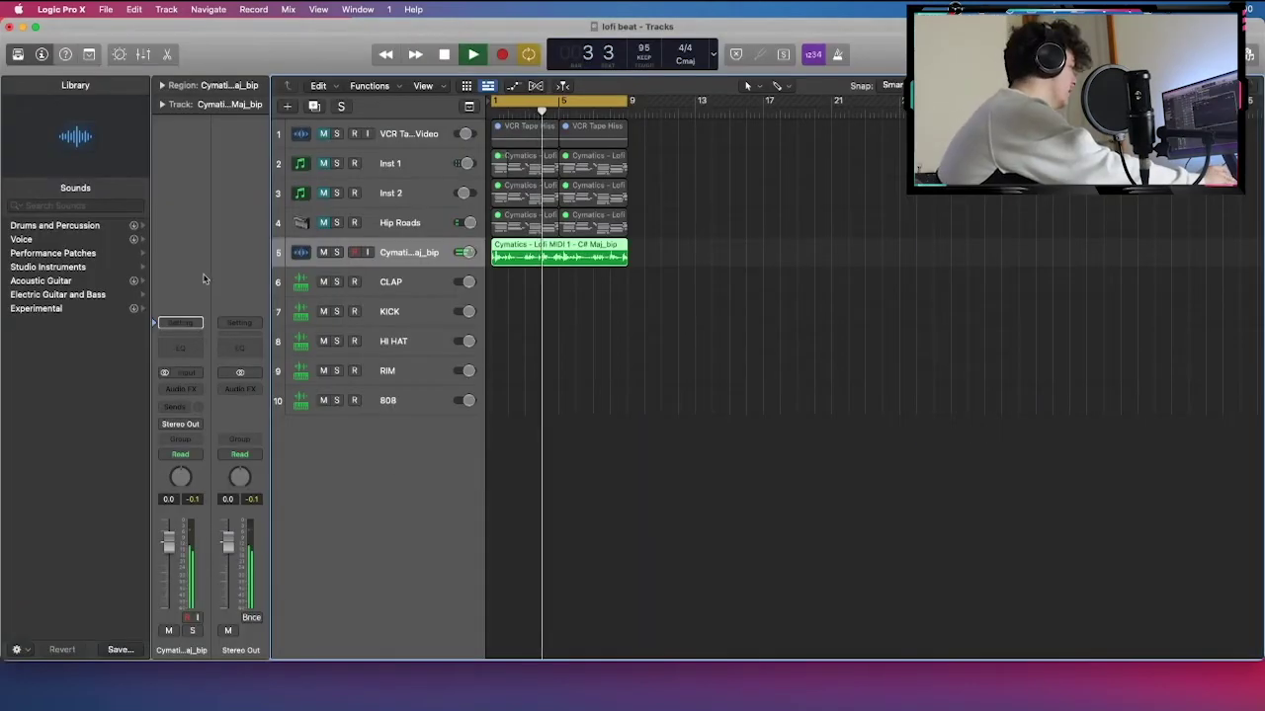
{"action": "left_click", "coordinate": [181, 336]}
{"action": "left_click_drag", "start_coordinate": [432, 248], "coordinate": [578, 342]}
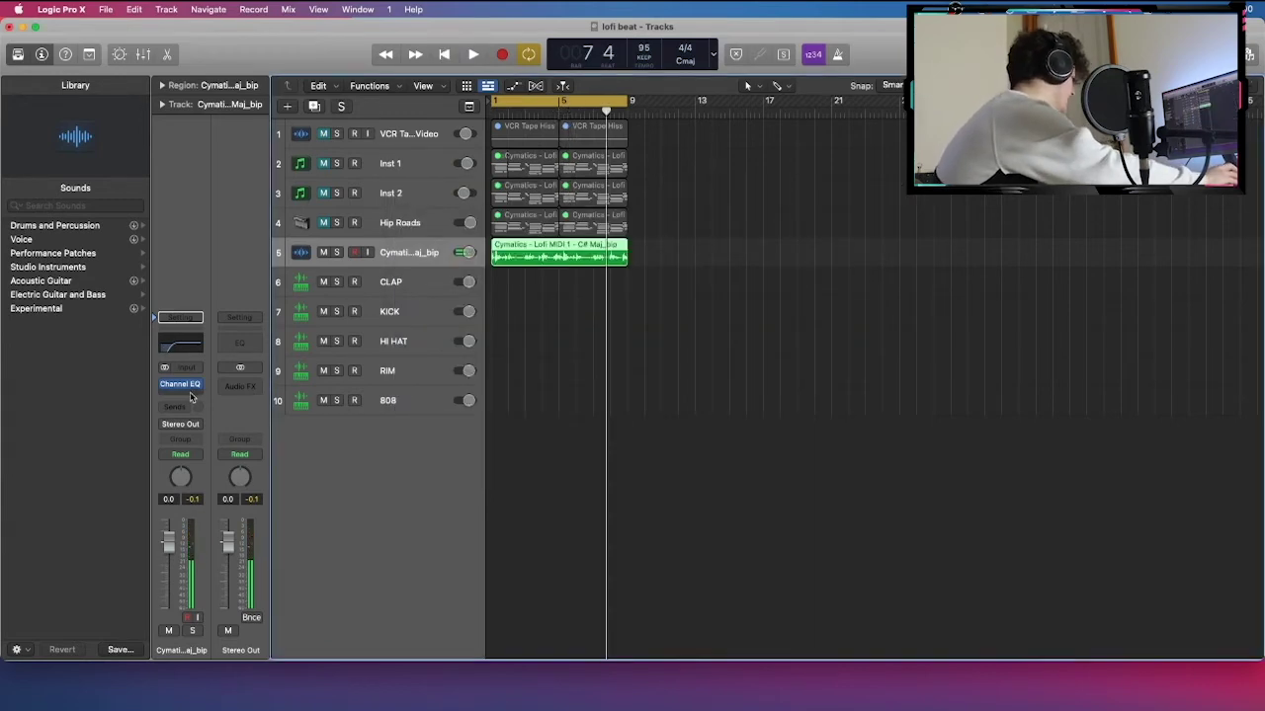
Step: Add Slate Digital's Fresh Air in stereo after the Channel EQ on the bounced melody track
{"action": "left_click", "coordinate": [192, 396]}
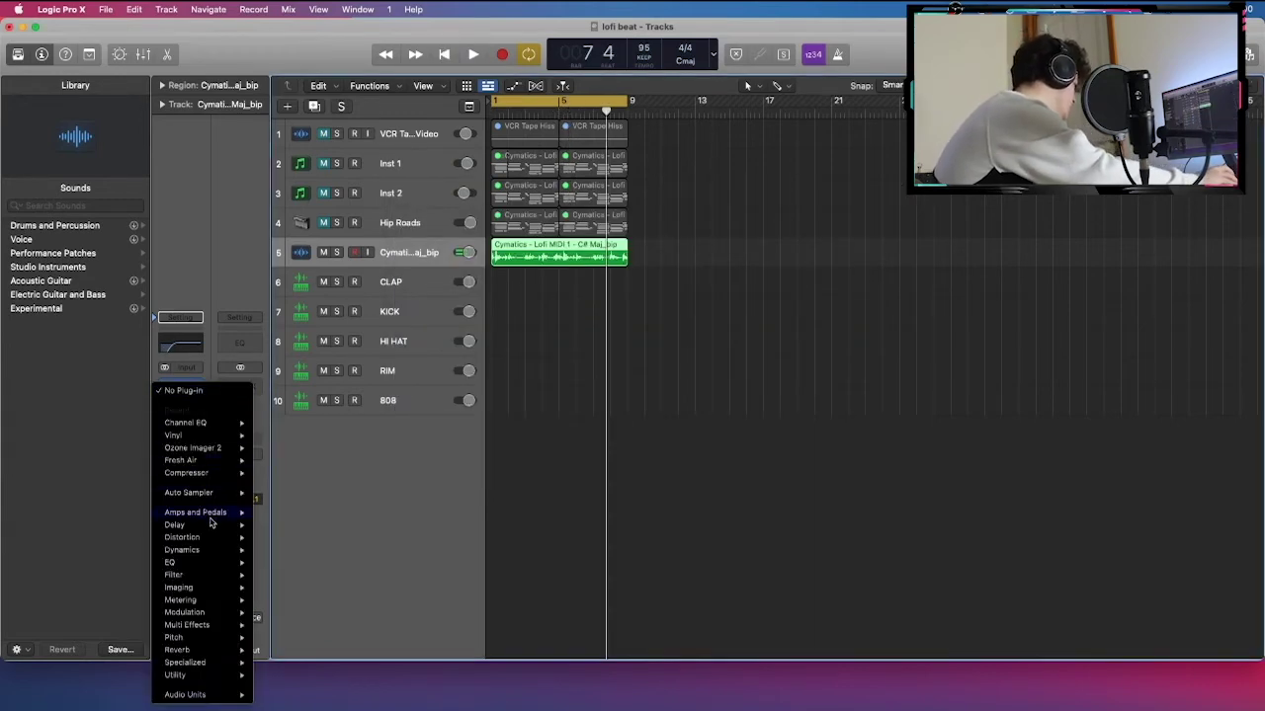
{"action": "mouse_move", "coordinate": [207, 694]}
{"action": "mouse_move", "coordinate": [307, 699]}
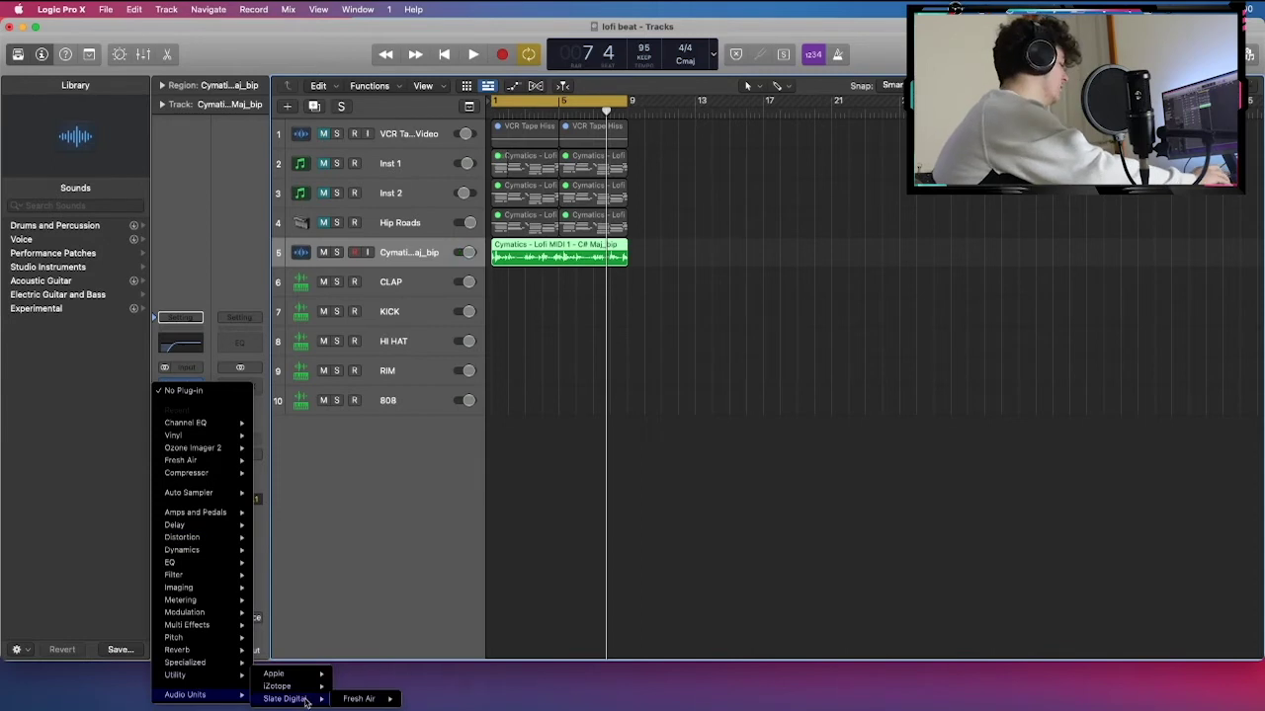
{"action": "mouse_move", "coordinate": [389, 701]}
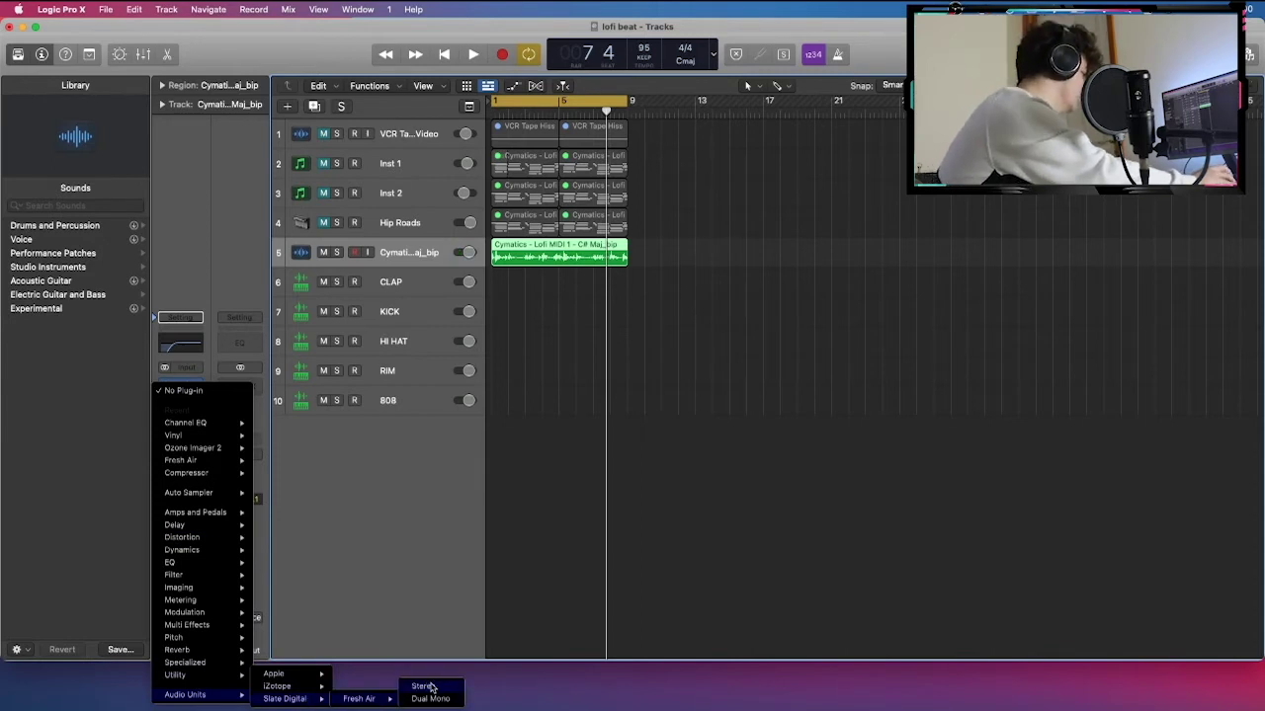
{"action": "left_click", "coordinate": [424, 686]}
{"action": "left_click_drag", "start_coordinate": [638, 192], "coordinate": [614, 123]}
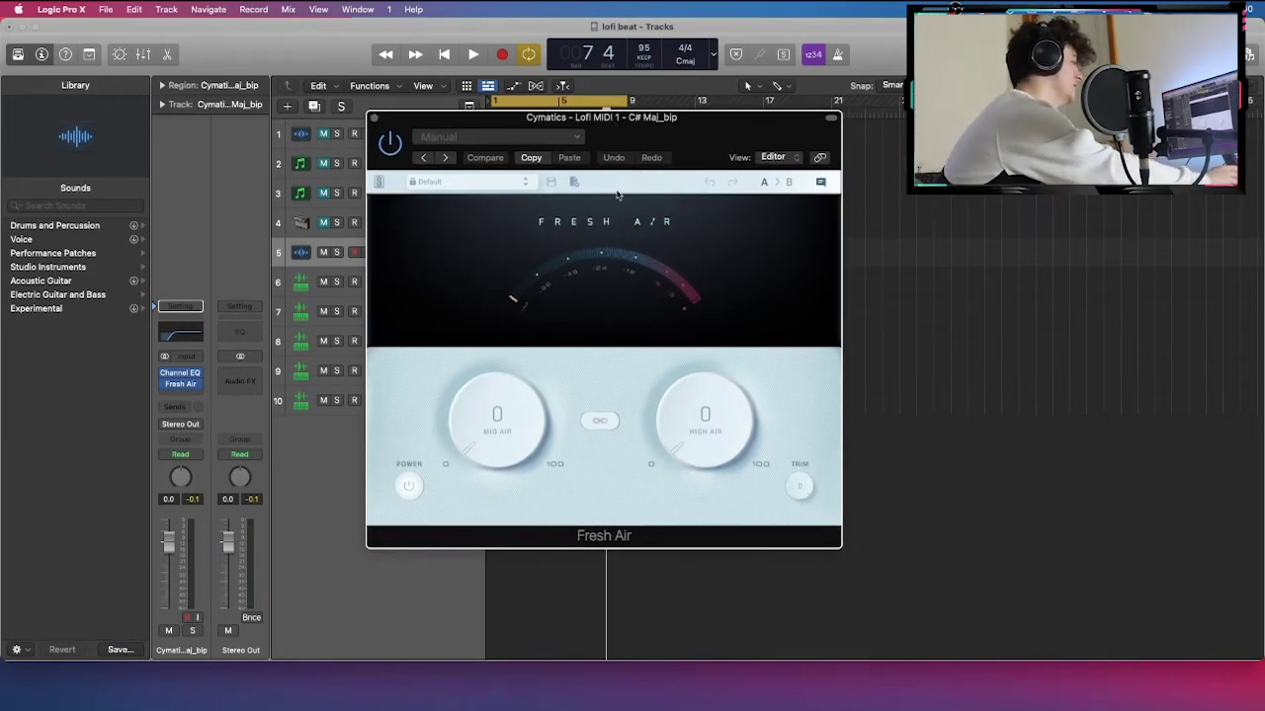
Step: Load the Presence Pop preset in Fresh Air during playback, compare the sound and close the plug-in
{"action": "key", "text": "space"}
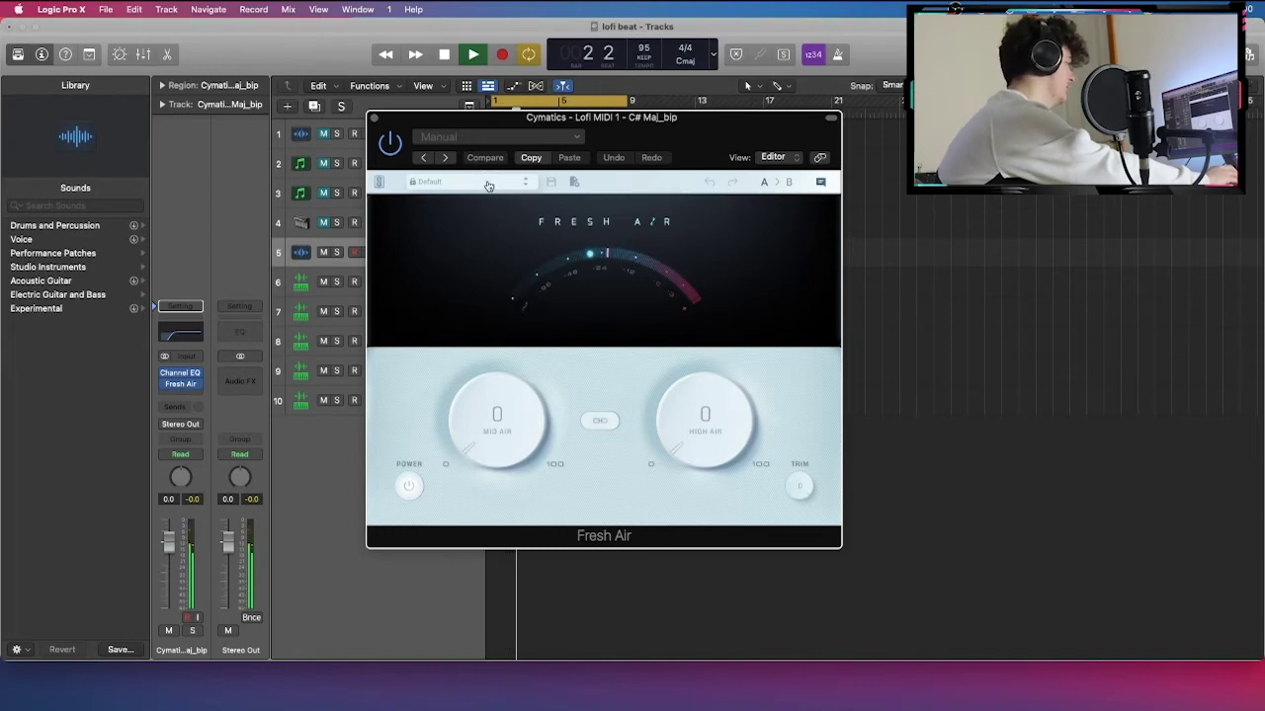
{"action": "left_click", "coordinate": [518, 183]}
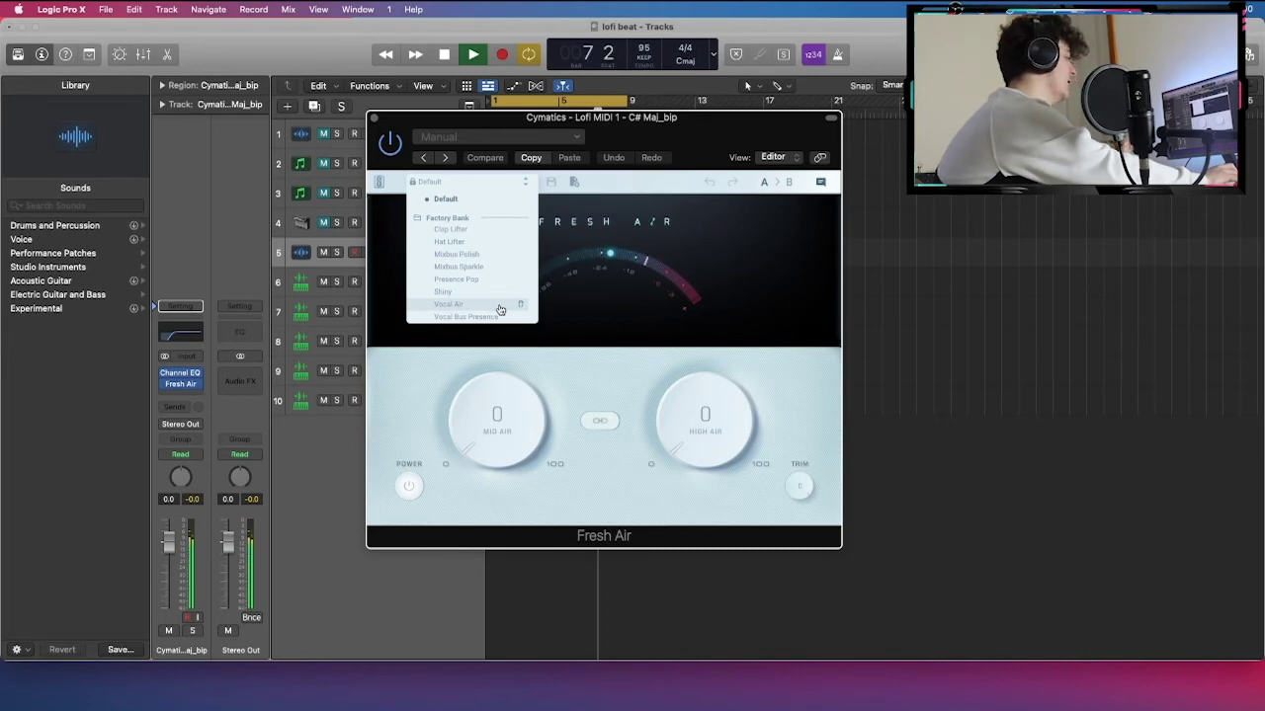
{"action": "left_click", "coordinate": [456, 279]}
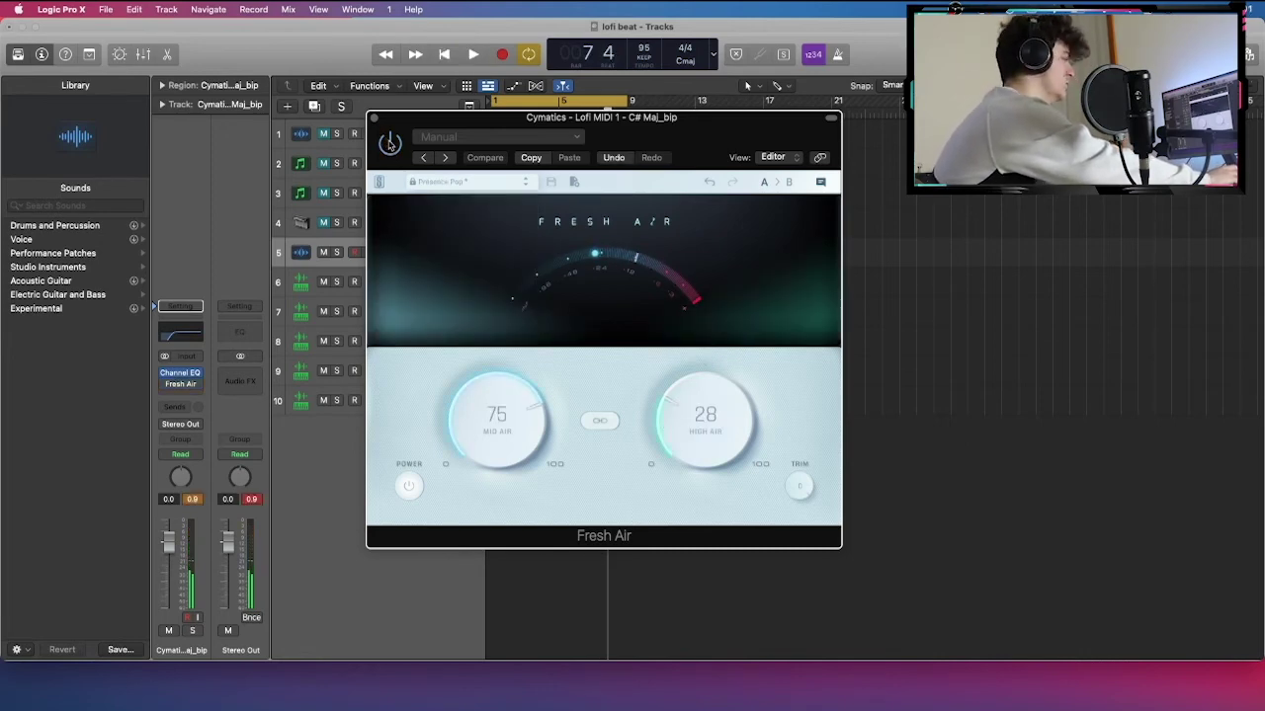
{"action": "key", "text": "space"}
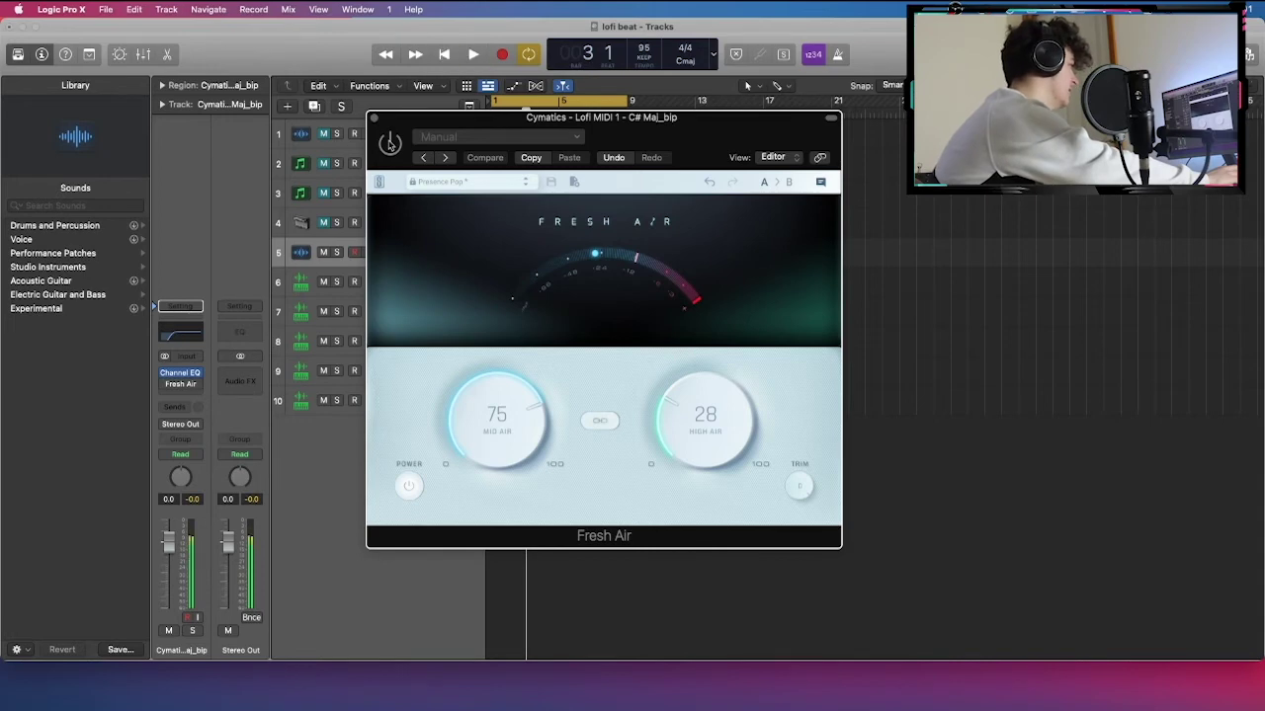
{"action": "key", "text": "space"}
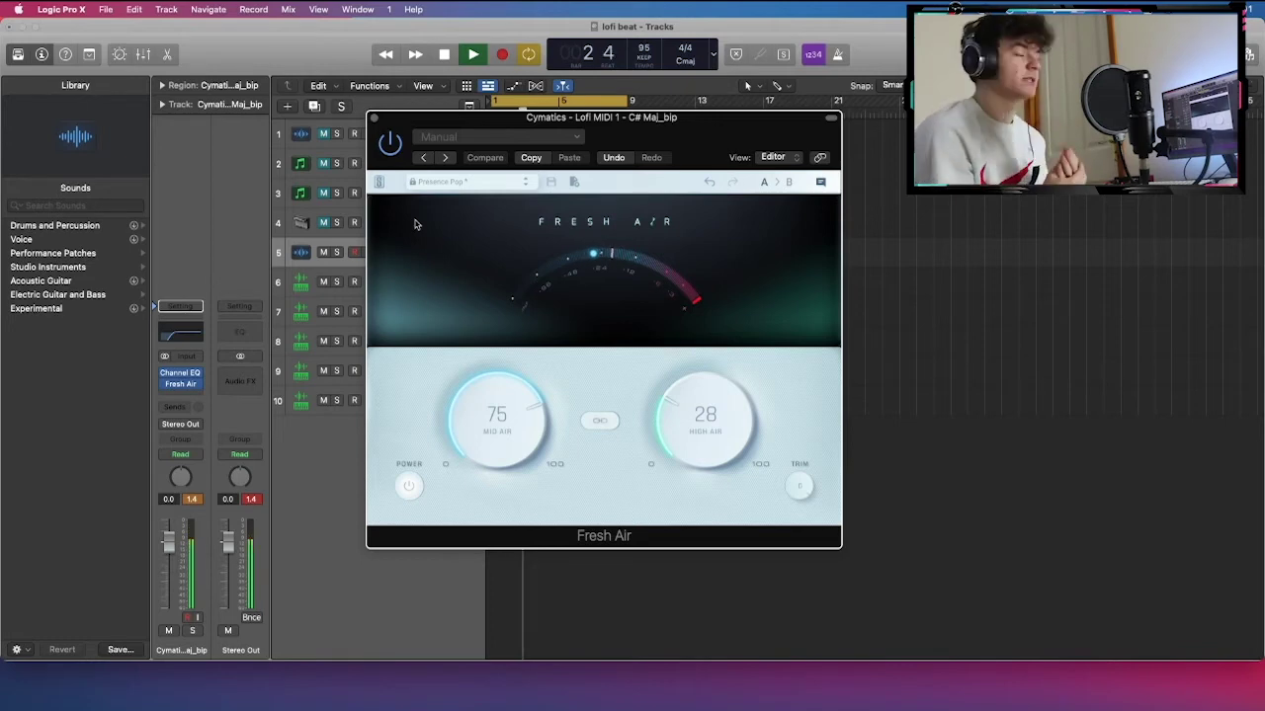
{"action": "left_click", "coordinate": [373, 117]}
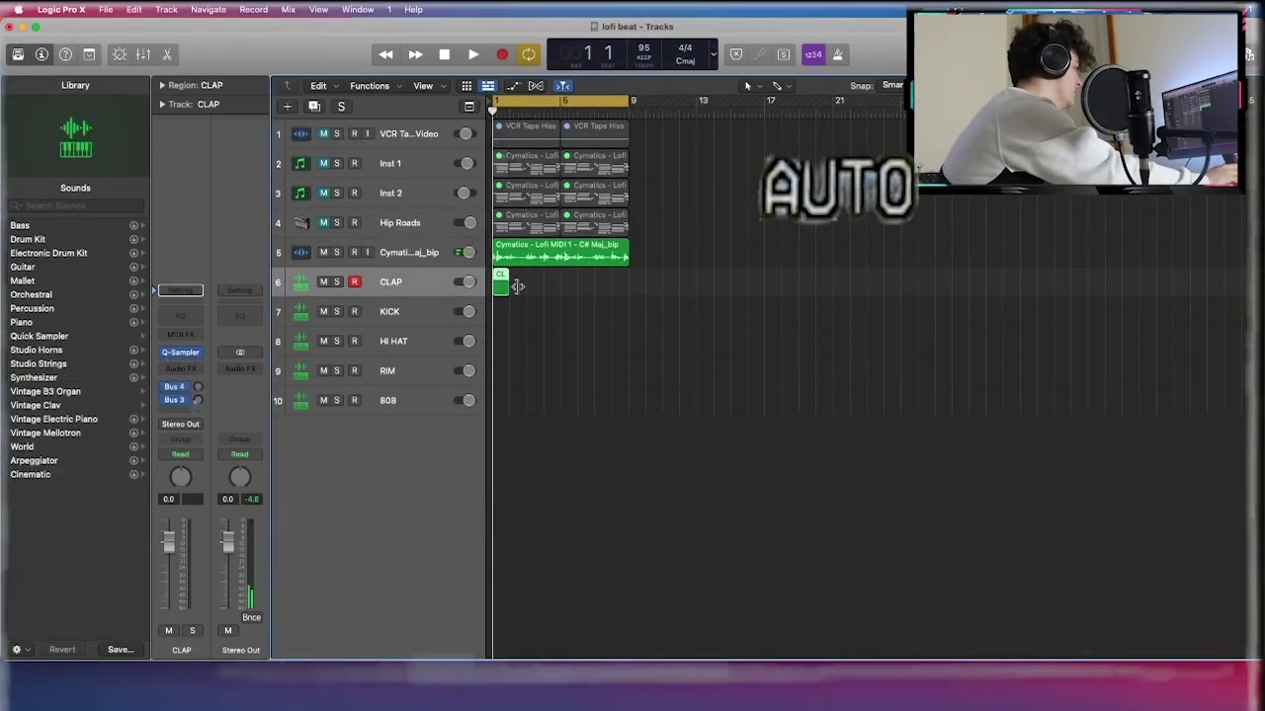
Step: Extend the CLAP region to four bars and place a C3 note on beat 3 of bar 1
{"action": "left_click_drag", "start_coordinate": [517, 287], "coordinate": [583, 136]}
{"action": "double_click", "coordinate": [528, 286]}
{"action": "left_click", "coordinate": [551, 353], "text": "super"}
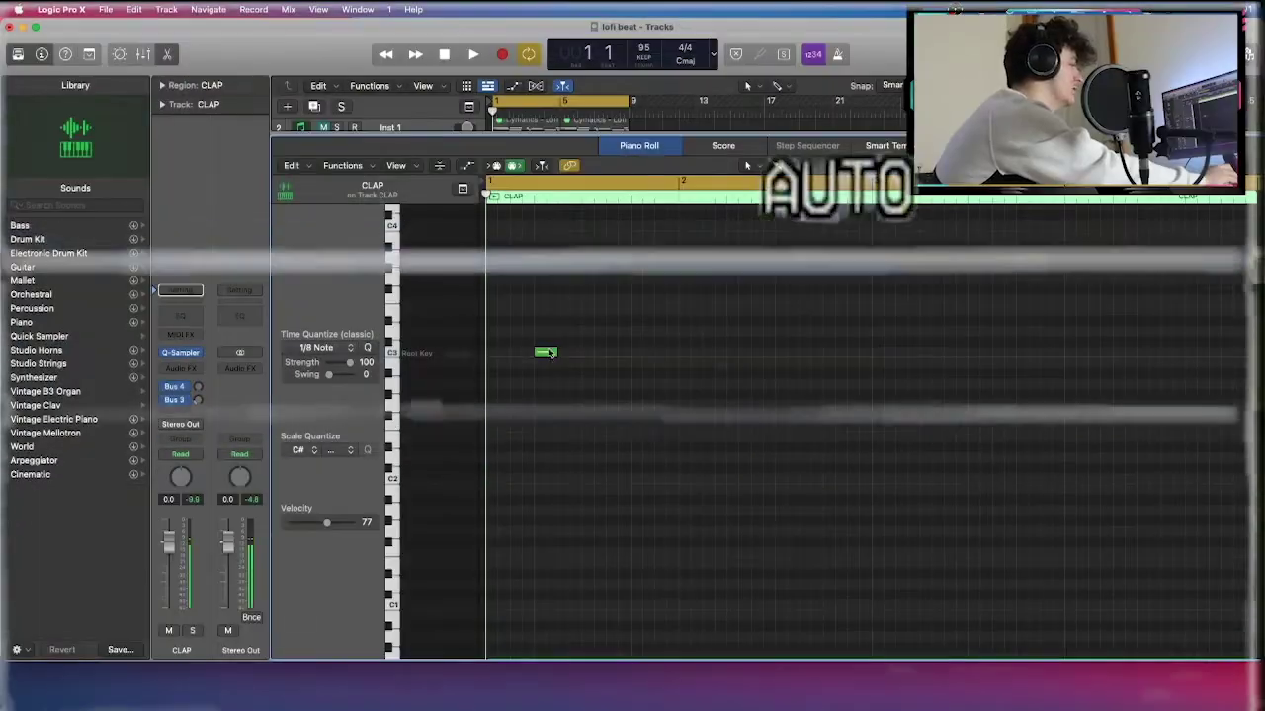
{"action": "left_click_drag", "start_coordinate": [551, 353], "coordinate": [598, 353]}
Step: With the metronome playing, add C3 clap notes on beat 3 of bars 2 to 4 and on beat 2 of bar 4
{"action": "key", "text": "space"}
{"action": "key", "text": "space"}
{"action": "key", "text": "k"}
{"action": "key", "text": "space"}
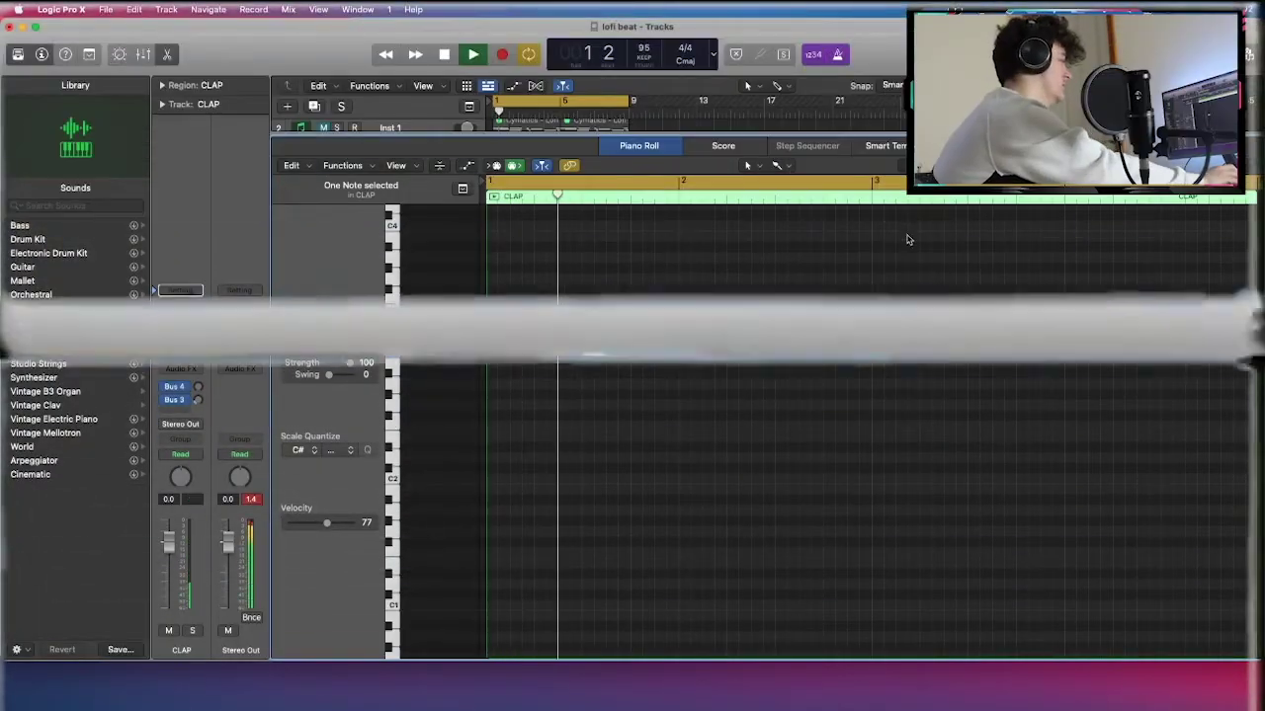
{"action": "left_click", "coordinate": [786, 353], "text": "super"}
{"action": "left_click", "coordinate": [979, 353], "text": "super"}
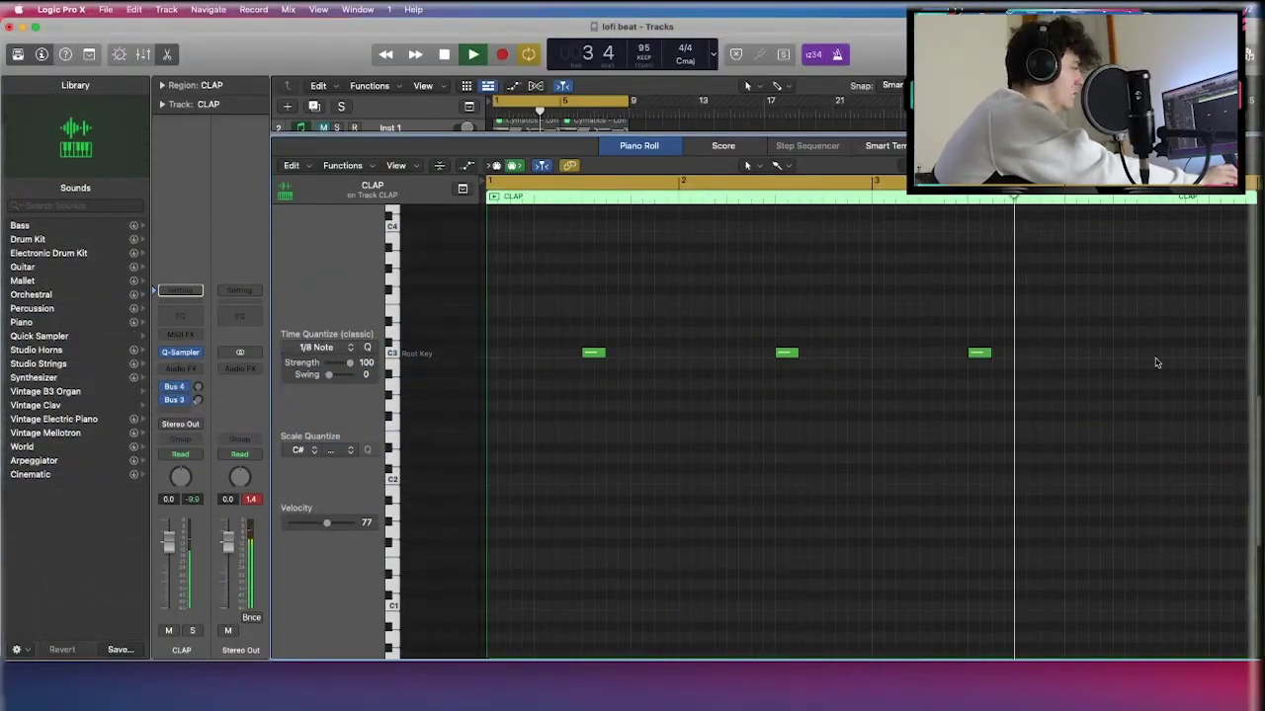
{"action": "left_click", "coordinate": [1171, 353], "text": "super"}
{"action": "left_click", "coordinate": [1123, 353], "text": "super"}
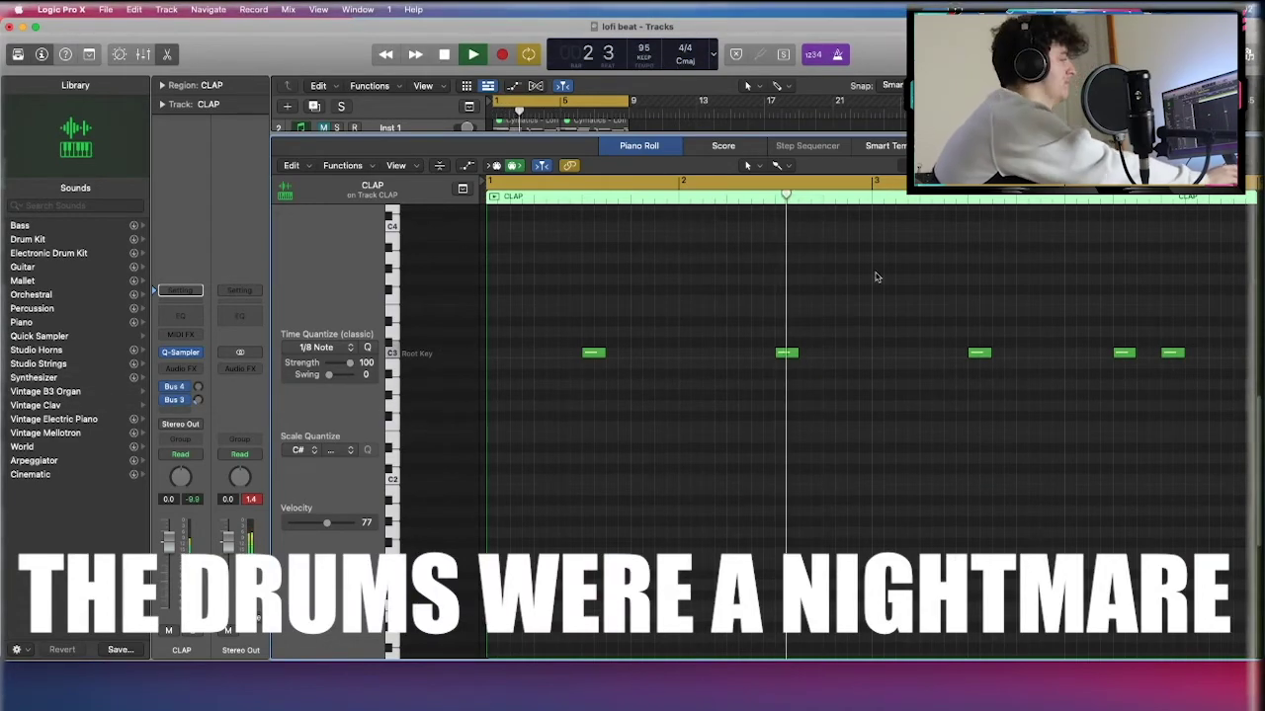
{"action": "key", "text": "p"}
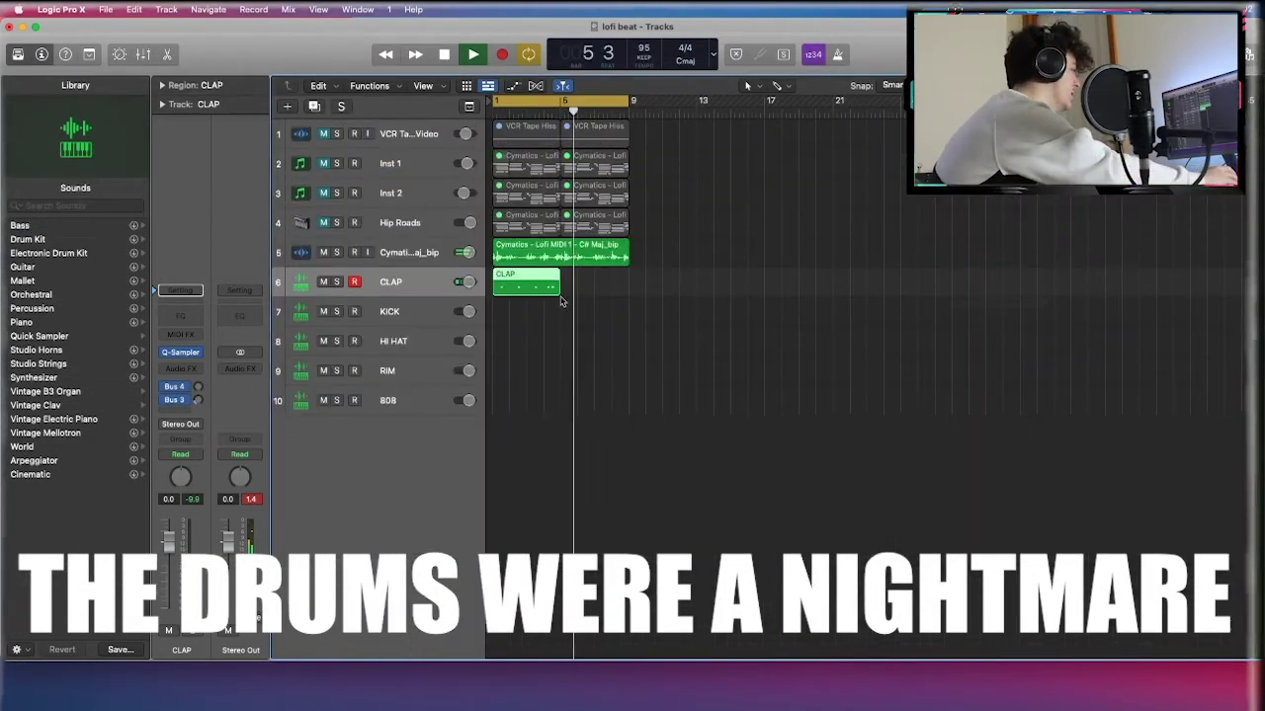
{"action": "key", "text": "space"}
Step: Move the RIM track directly below CLAP and create a four-bar region on it for note editing
{"action": "mouse_move", "coordinate": [518, 286]}
{"action": "left_mouse_down"}
{"action": "mouse_move", "coordinate": [517, 324]}
{"action": "mouse_move", "coordinate": [519, 288]}
{"action": "left_mouse_up"}
{"action": "left_click", "coordinate": [423, 401]}
{"action": "left_click_drag", "start_coordinate": [422, 371], "coordinate": [423, 310]}
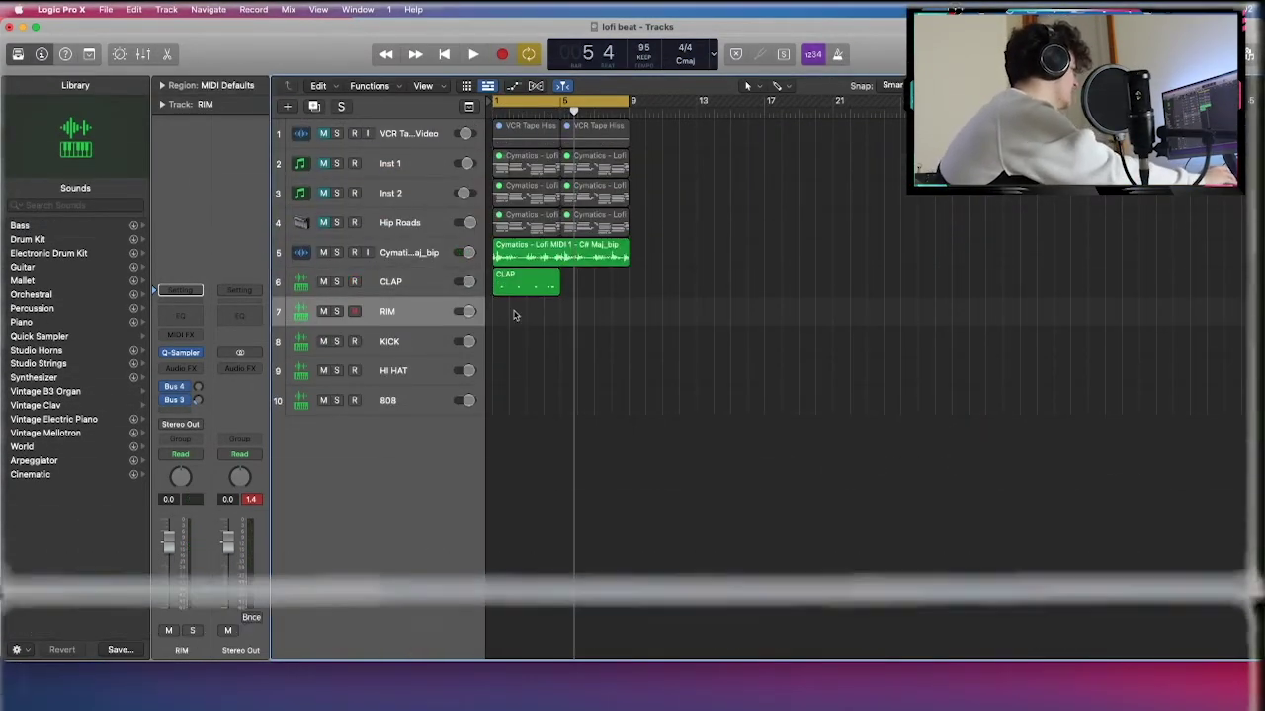
{"action": "left_click", "coordinate": [502, 315], "text": "super"}
{"action": "left_click_drag", "start_coordinate": [509, 316], "coordinate": [560, 315]}
{"action": "key", "text": "p"}
Step: Place C3 rim notes on the off-beats after beats 1 and 2 of bar 1 and one in bar 2
{"action": "left_click", "coordinate": [518, 423], "text": "super"}
{"action": "key", "text": "space"}
{"action": "key", "text": "space"}
{"action": "left_click_drag", "start_coordinate": [521, 425], "coordinate": [569, 422]}
{"action": "left_click", "coordinate": [521, 421], "text": "super"}
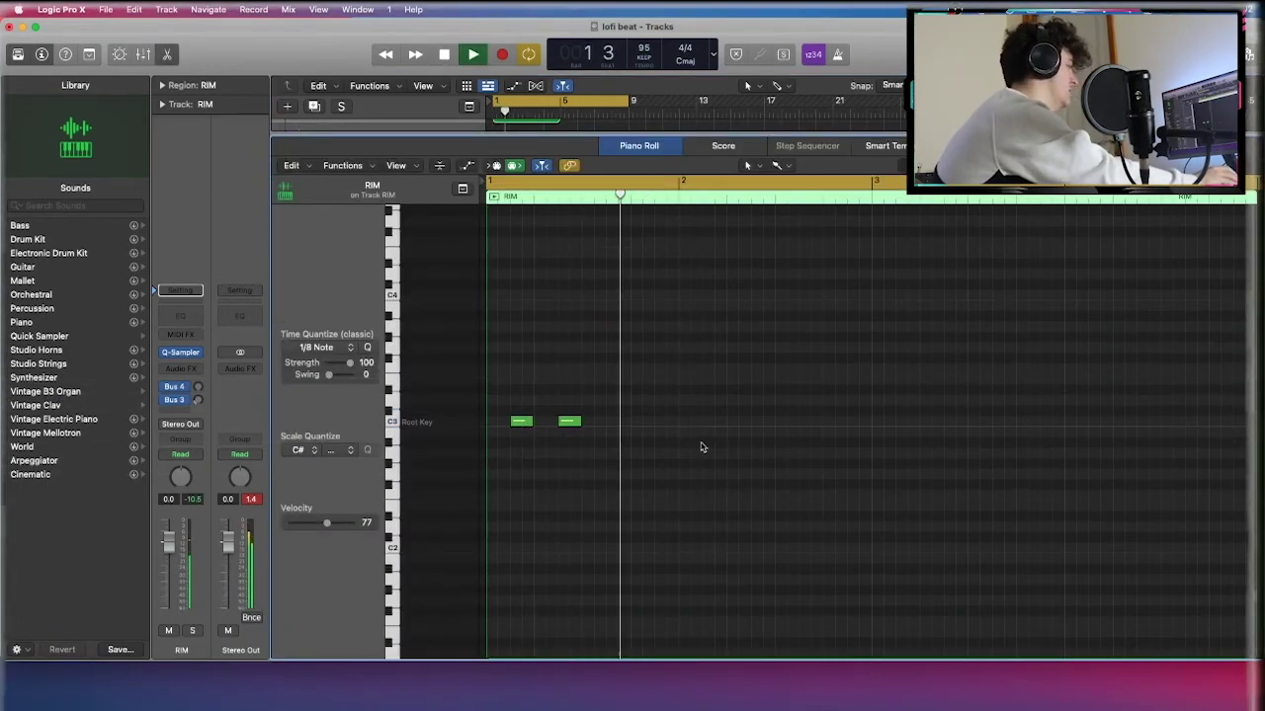
{"action": "left_click", "coordinate": [762, 423], "text": "super"}
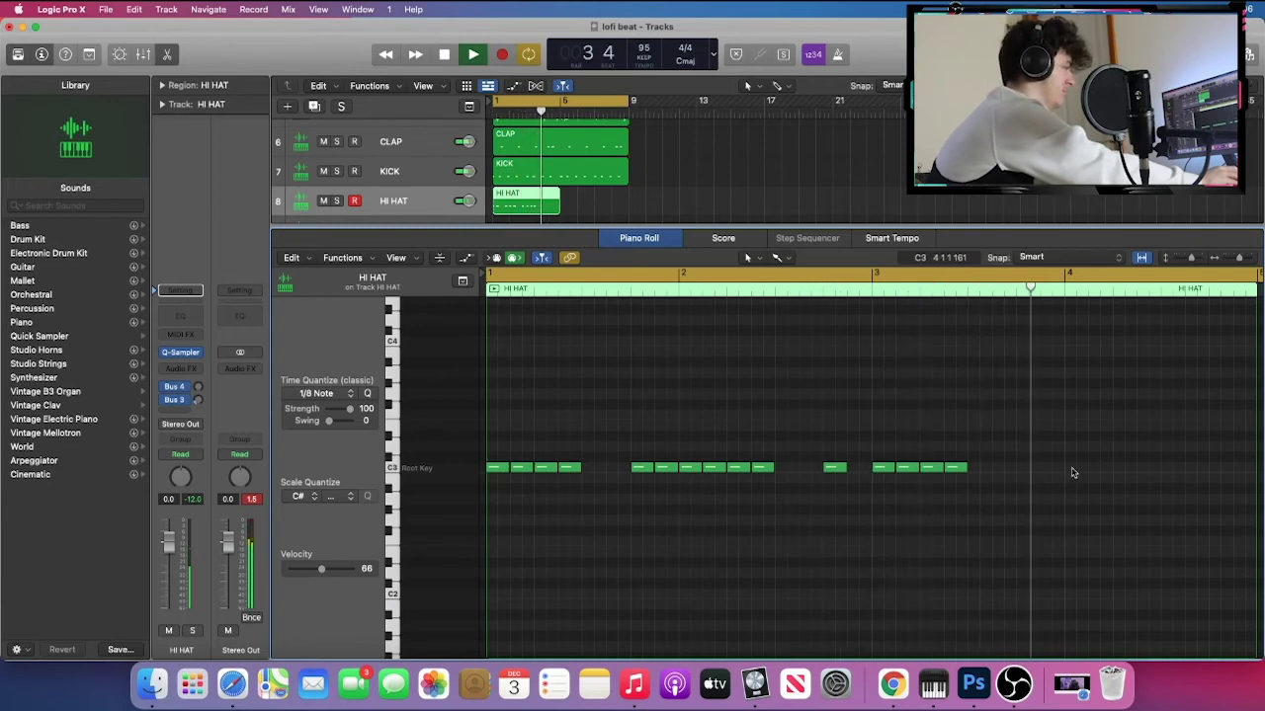
Step: Add C3 hi-hat notes on beat 4 of bar 3 and two eighth notes from beat 1 of bar 4
{"action": "key", "text": "space"}
{"action": "left_click", "coordinate": [1026, 468], "text": "super"}
{"action": "left_click", "coordinate": [1079, 468], "text": "super"}
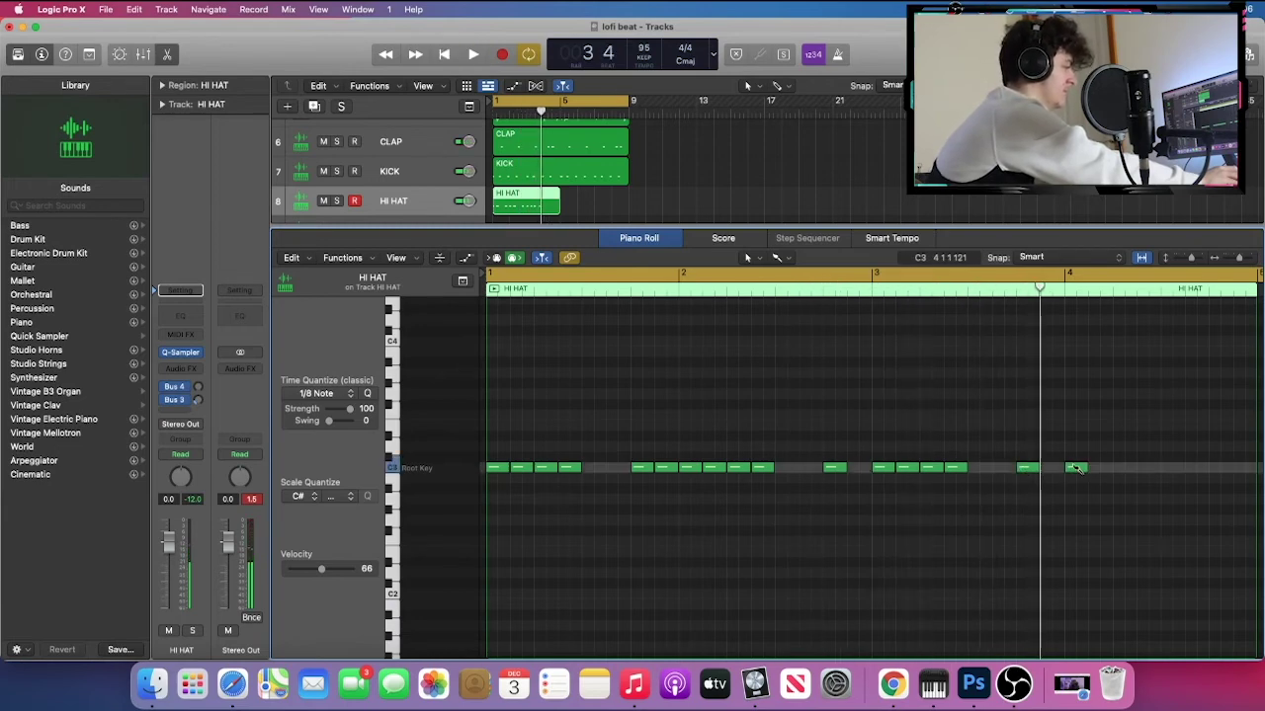
{"action": "left_click", "coordinate": [1103, 467], "text": "super"}
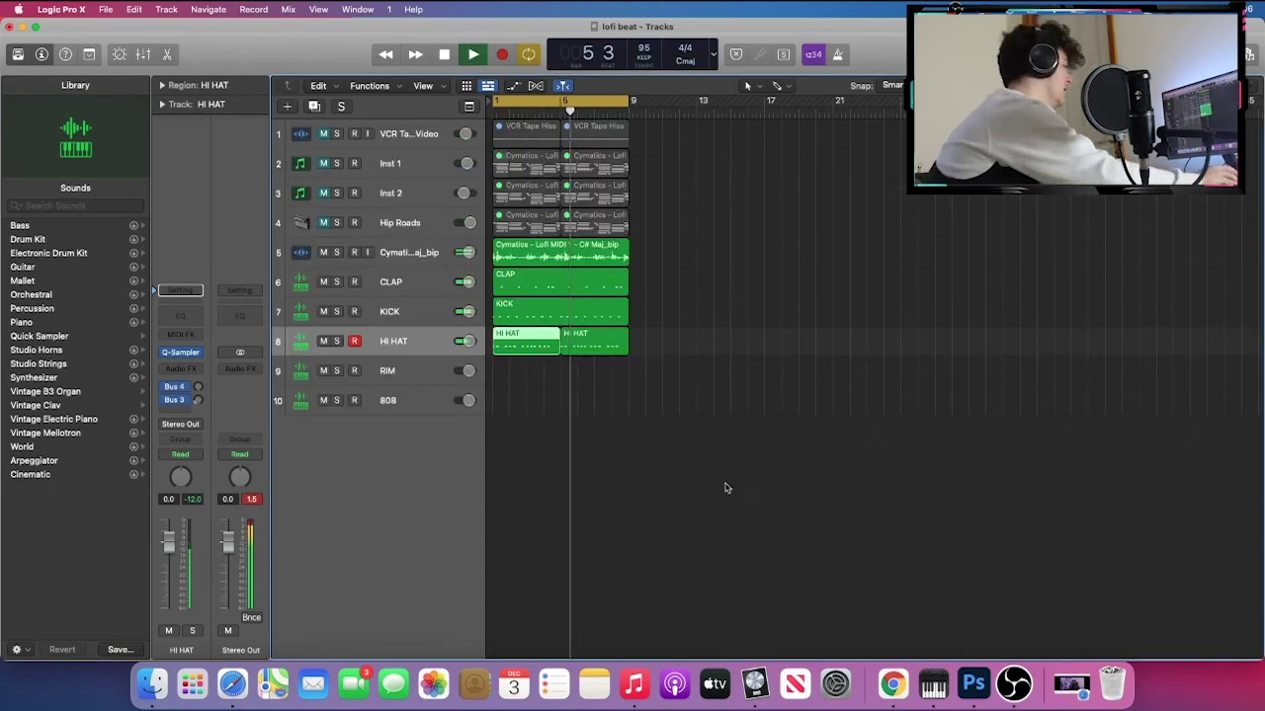
Step: Stop the beat's playback and switch to Finder
{"action": "key", "text": "space"}
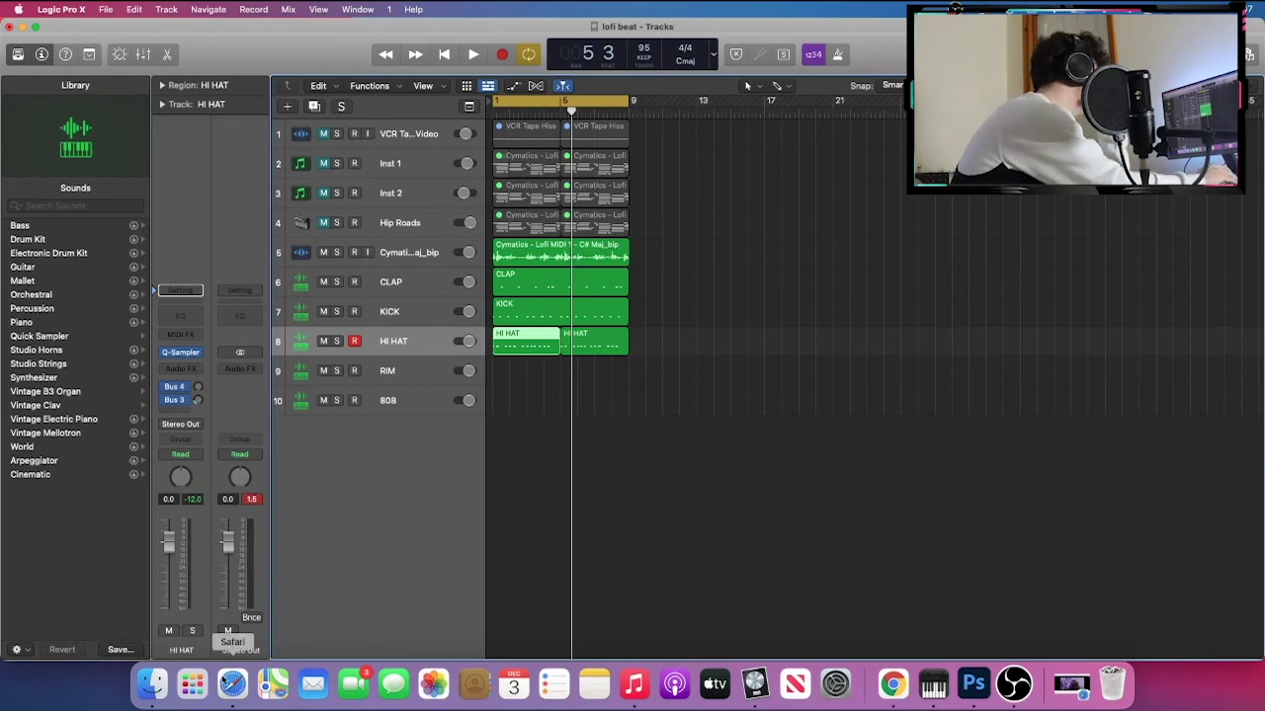
{"action": "left_click", "coordinate": [150, 694]}
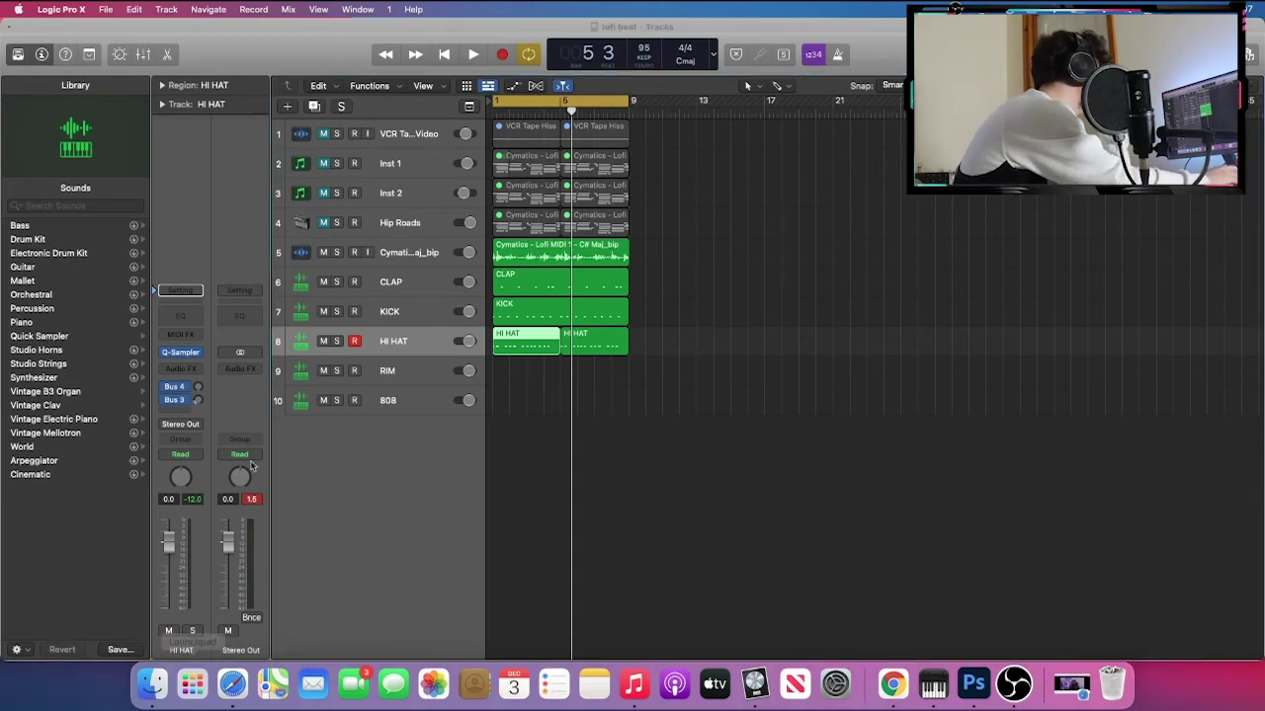
{"action": "left_click_drag", "start_coordinate": [871, 26], "coordinate": [1263, 45]}
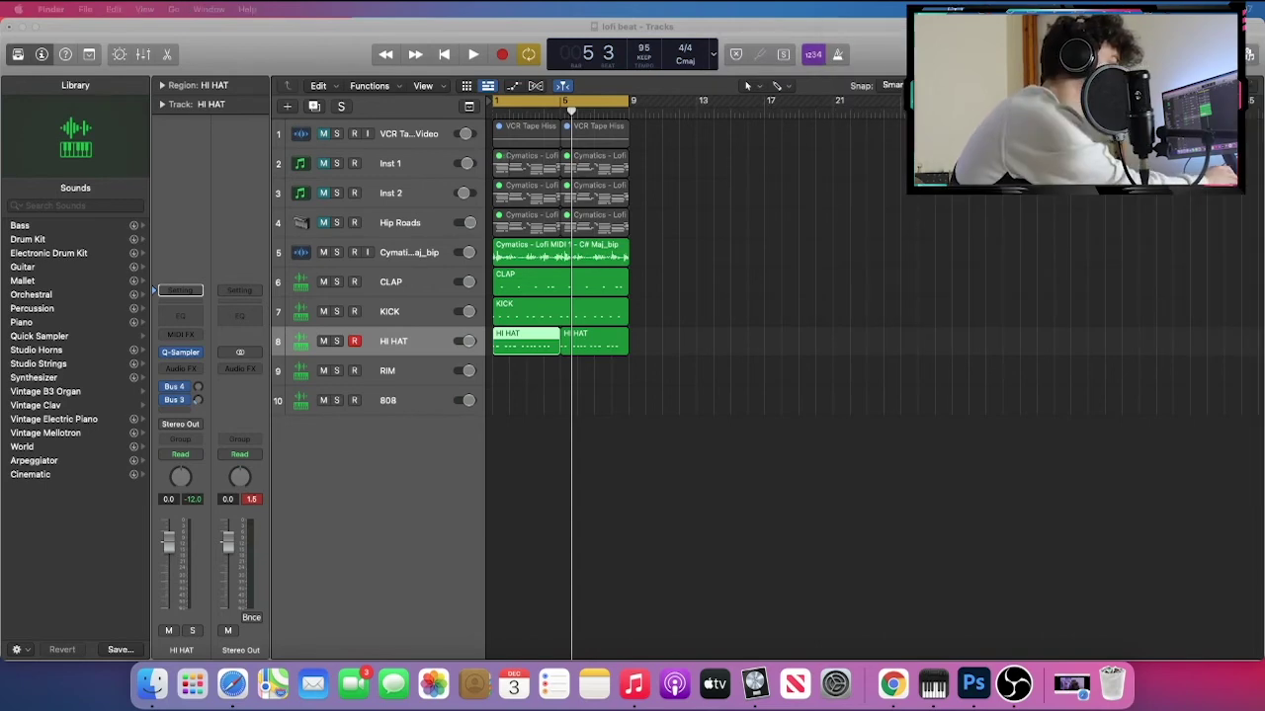